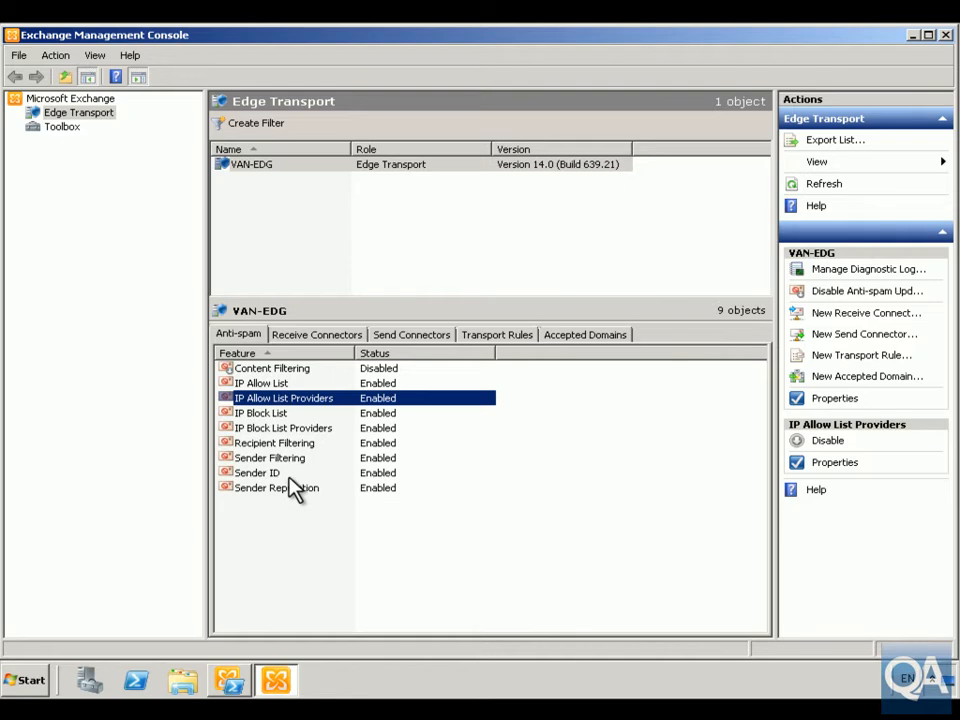
- Review the allowed addresses in the IP Allow List properties
left_click(257, 383)
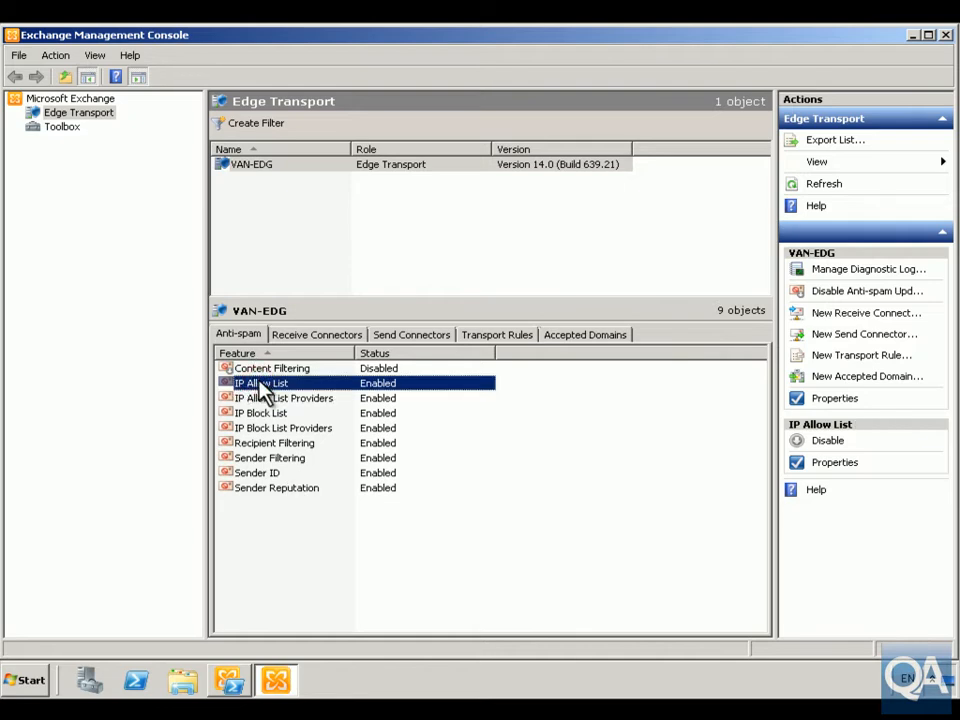
right_click(260, 382)
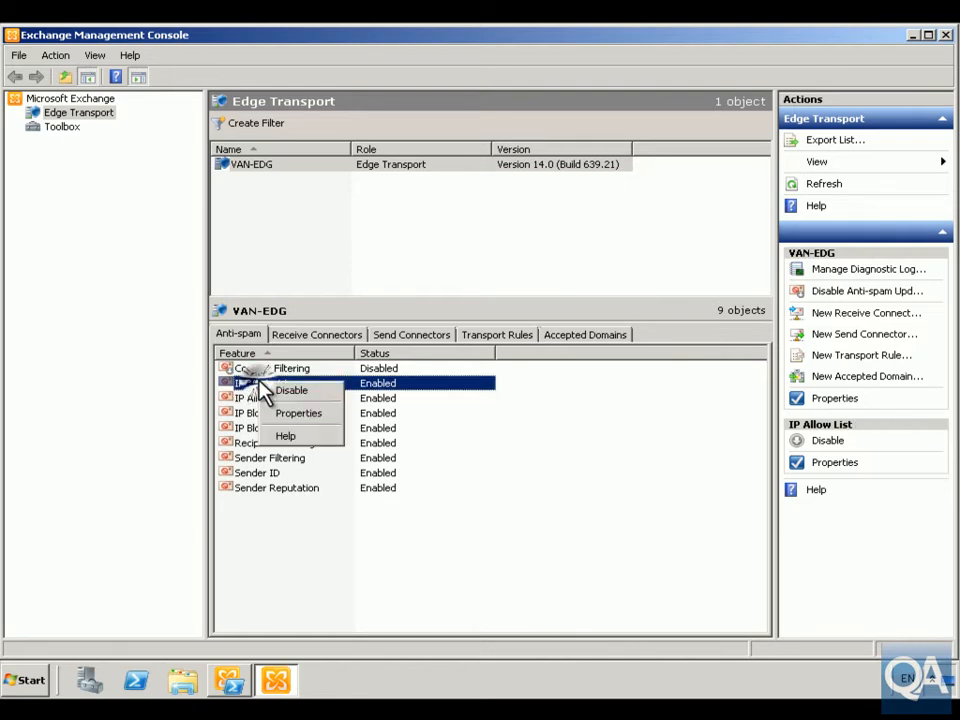
left_click(298, 414)
left_click(160, 98)
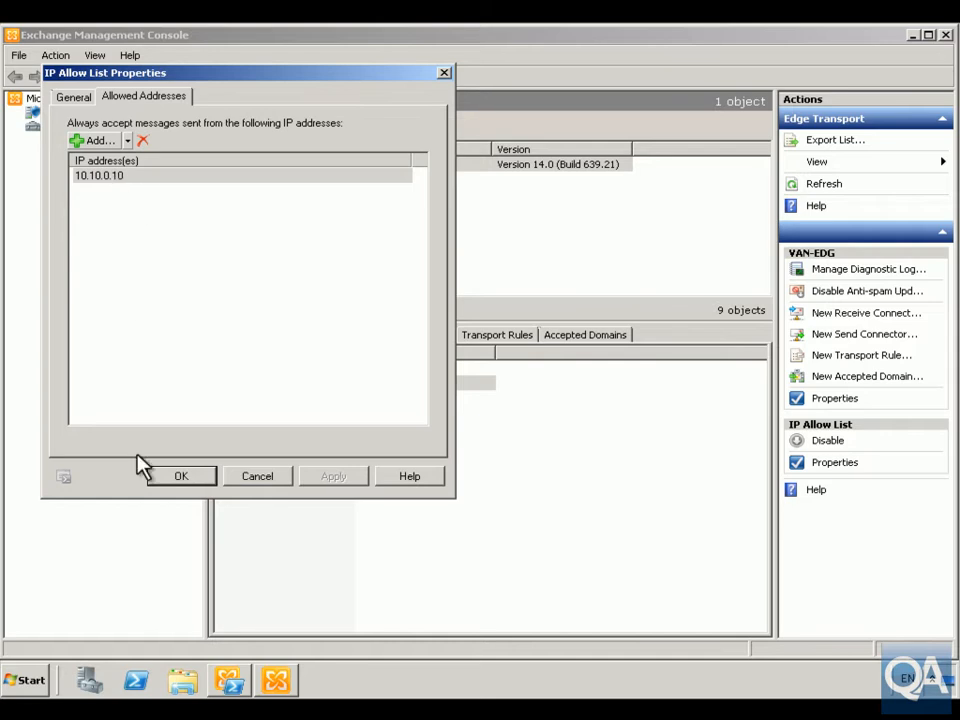
left_click(184, 478)
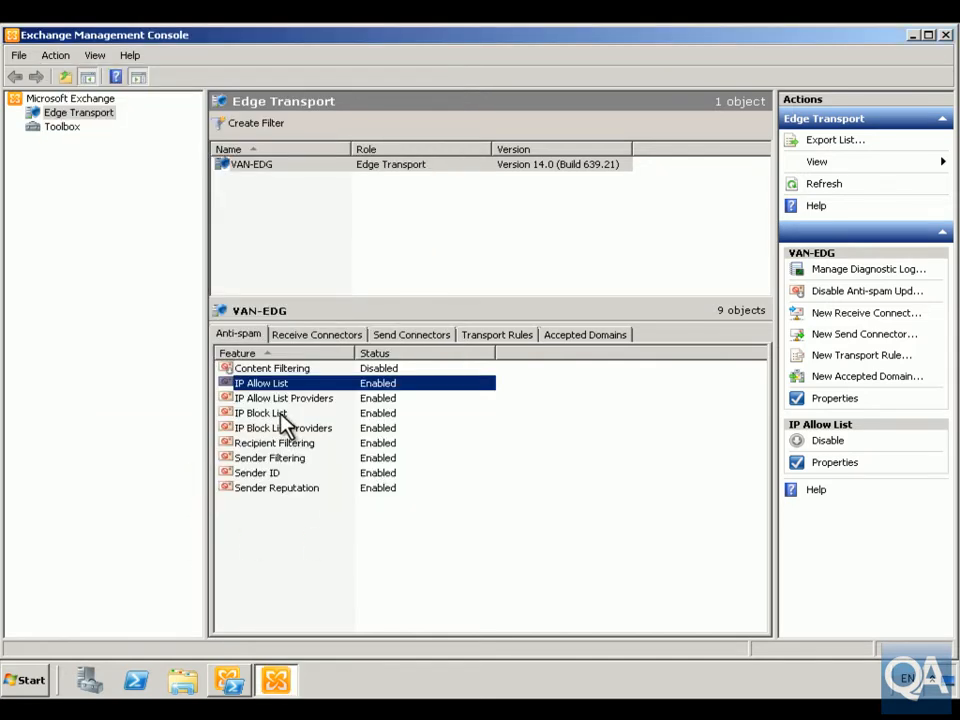
- Remove the 10.10.0.12 entry from the blocked addresses of the IP Block List
double_click(281, 414)
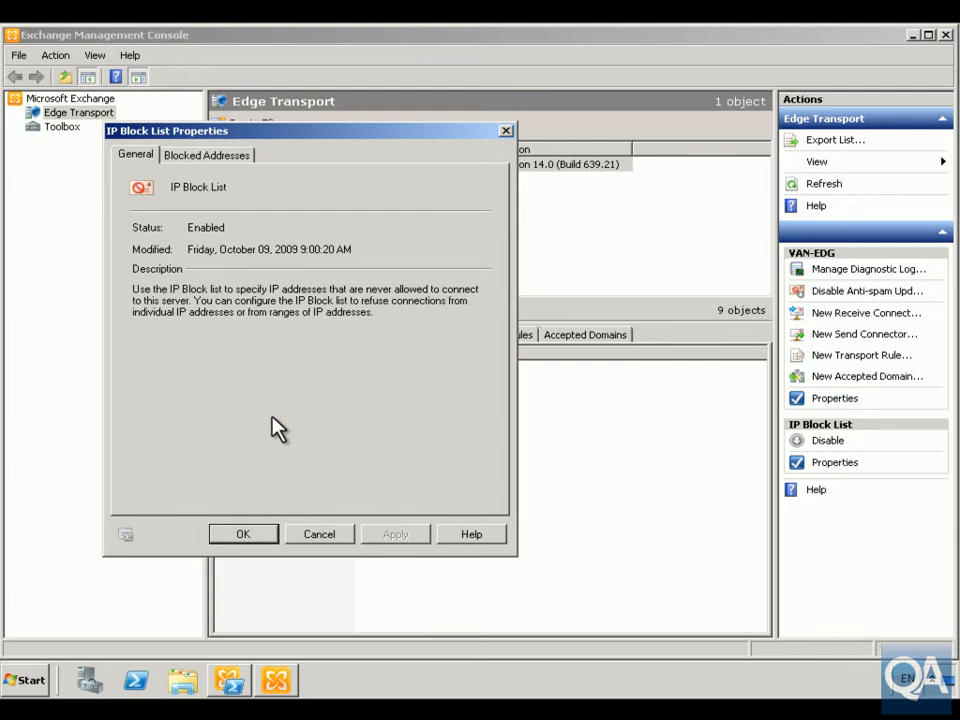
left_click(195, 156)
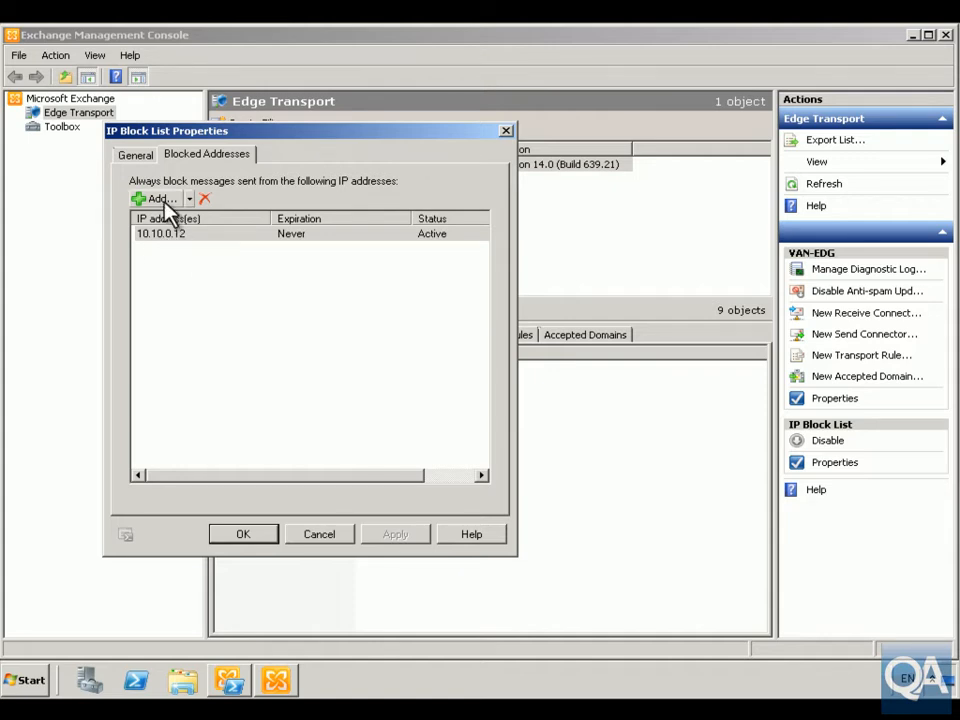
right_click(198, 236)
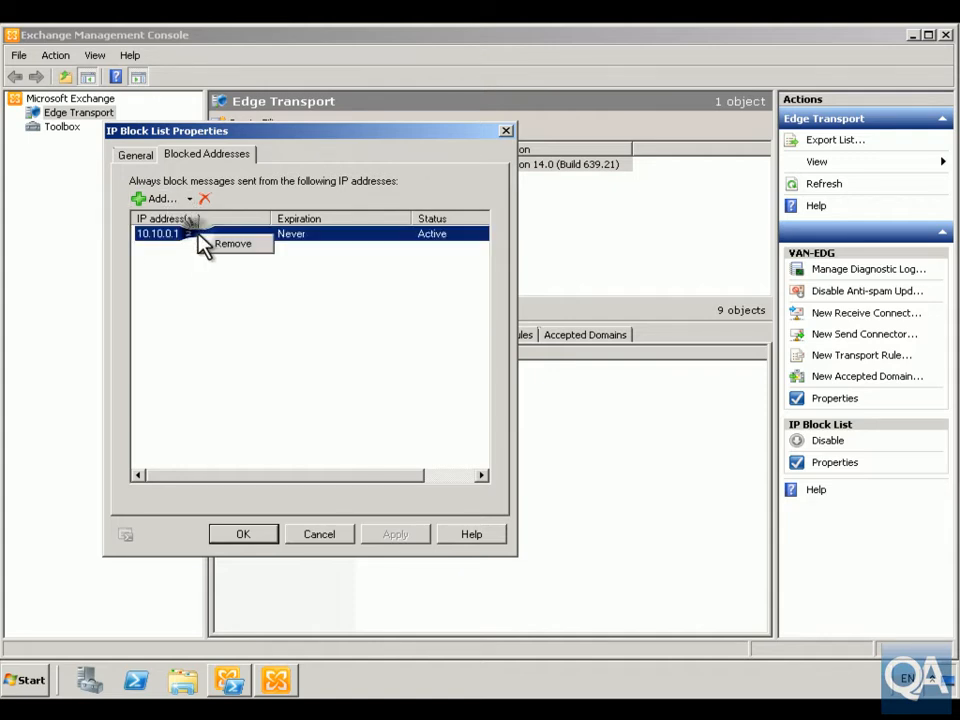
left_click(232, 244)
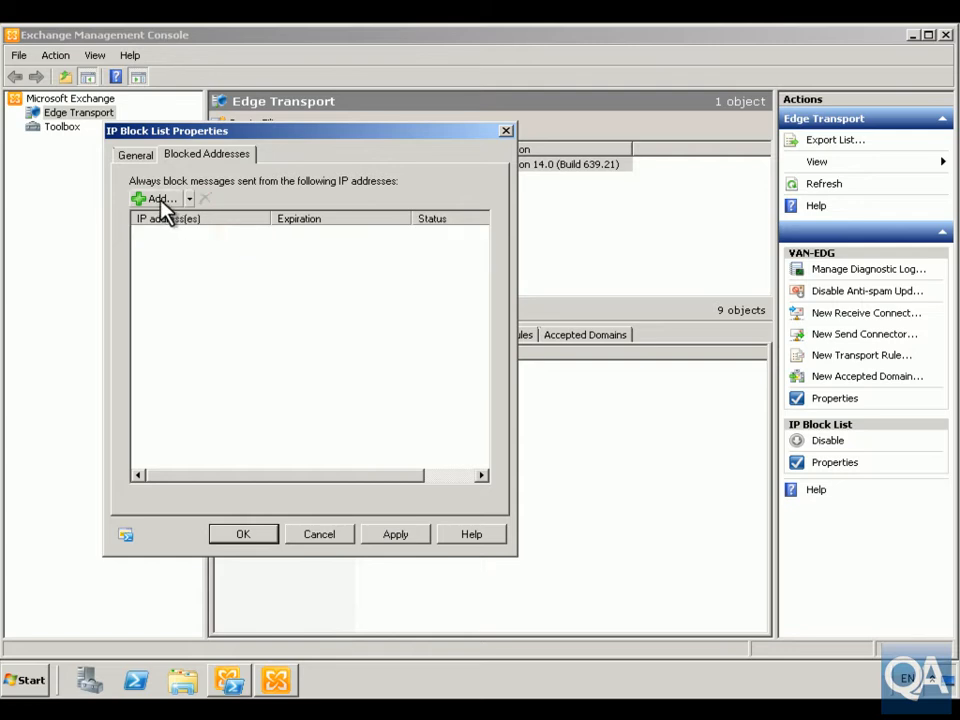
- Add 10.10.0.12 as a never-expiring blocked address in the IP Block List and save the properties
left_click(158, 199)
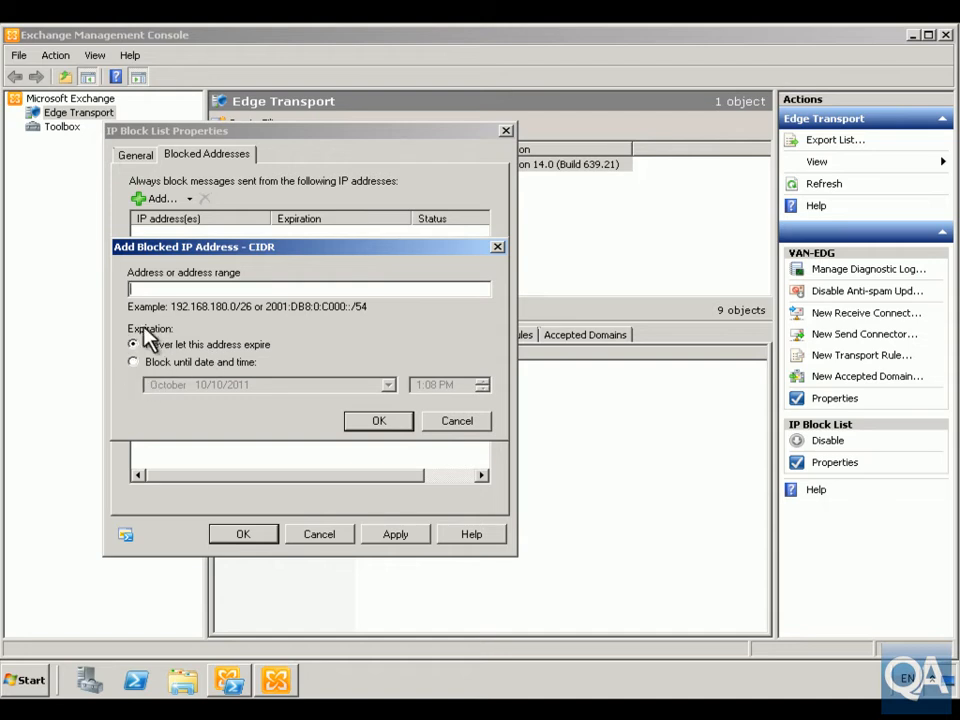
left_click(151, 290)
type("10.")
type("10.0.12")
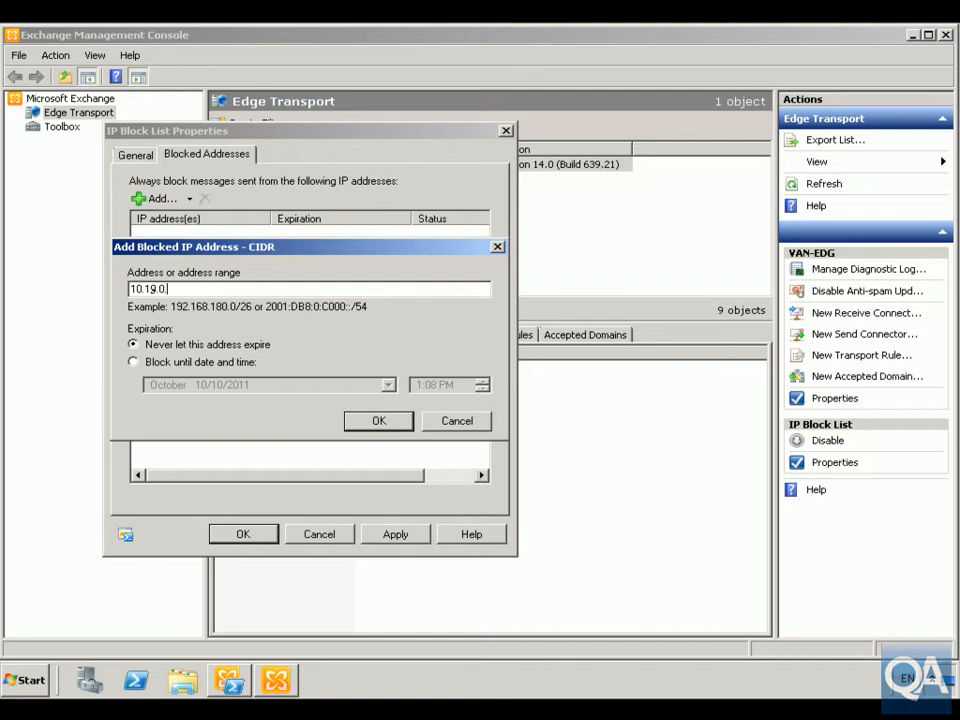
left_click(369, 420)
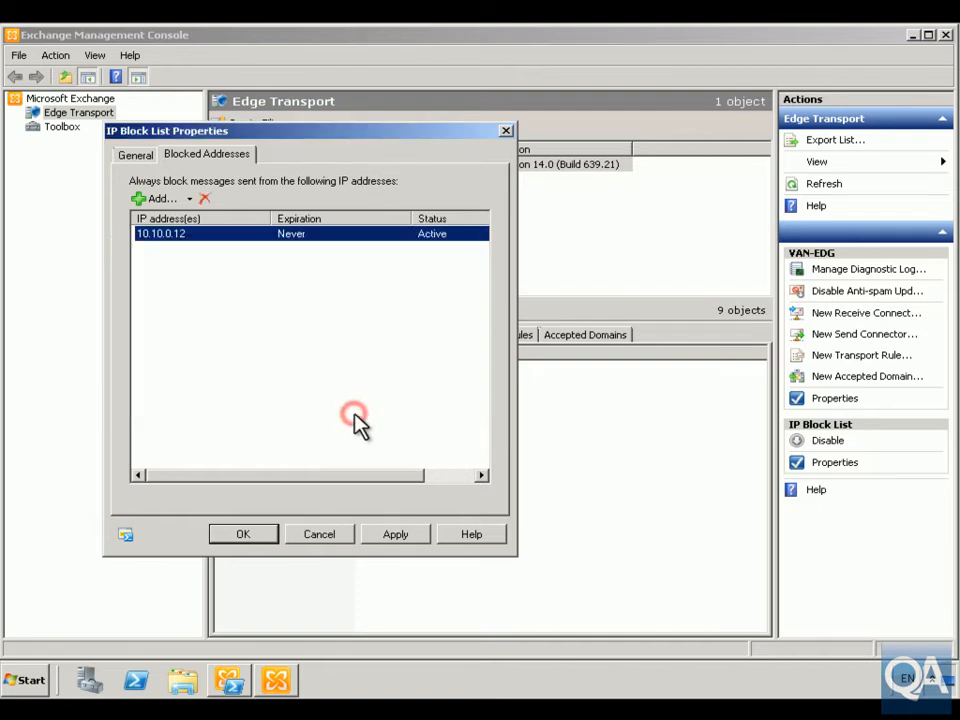
left_click(268, 535)
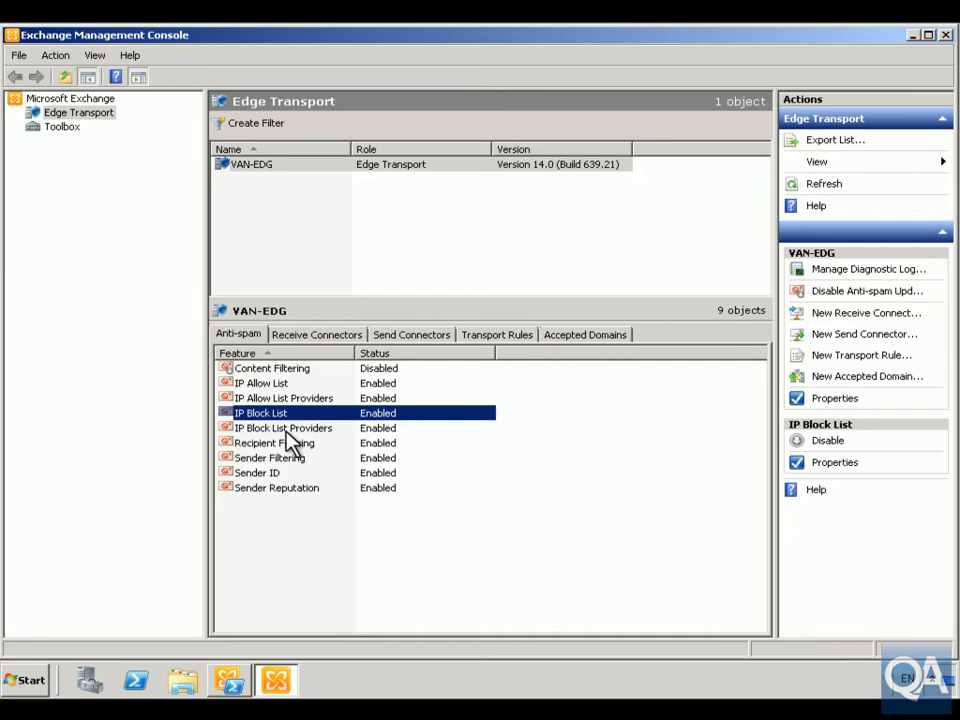
- Check the provider list in the IP Allow List Providers properties
double_click(252, 398)
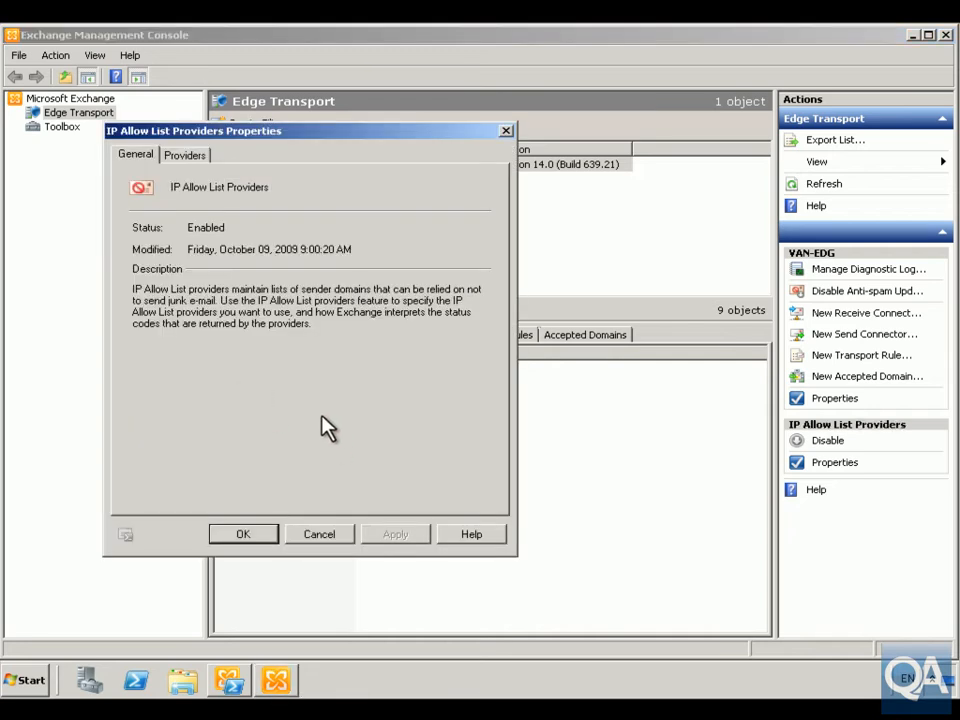
left_click(185, 155)
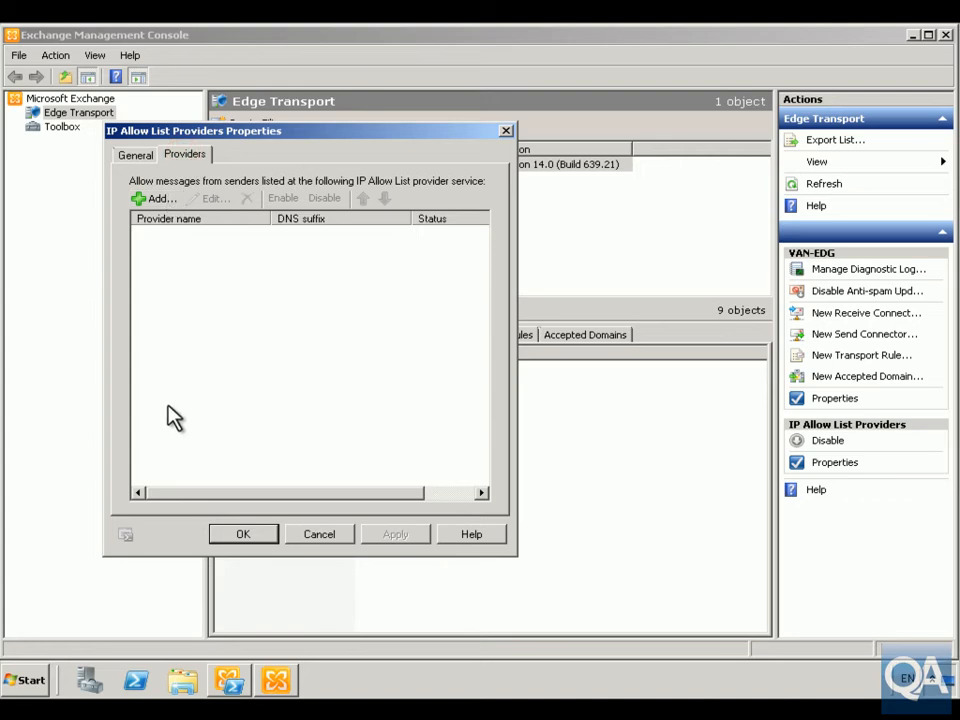
left_click(321, 536)
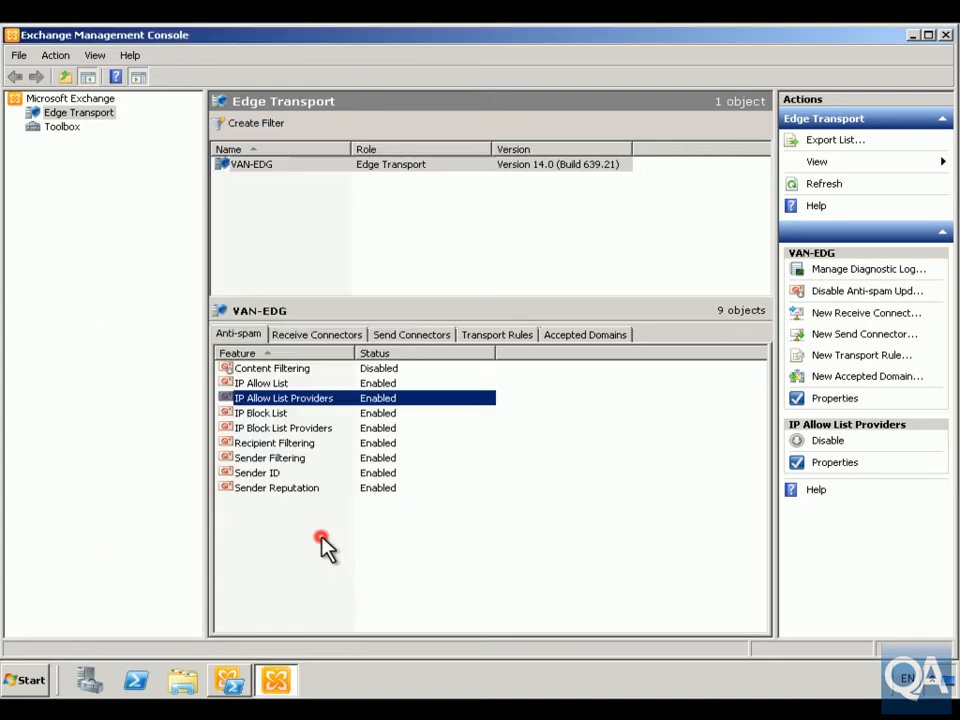
- View the general properties of the IP Block List Providers feature
left_click(282, 427)
right_click(283, 427)
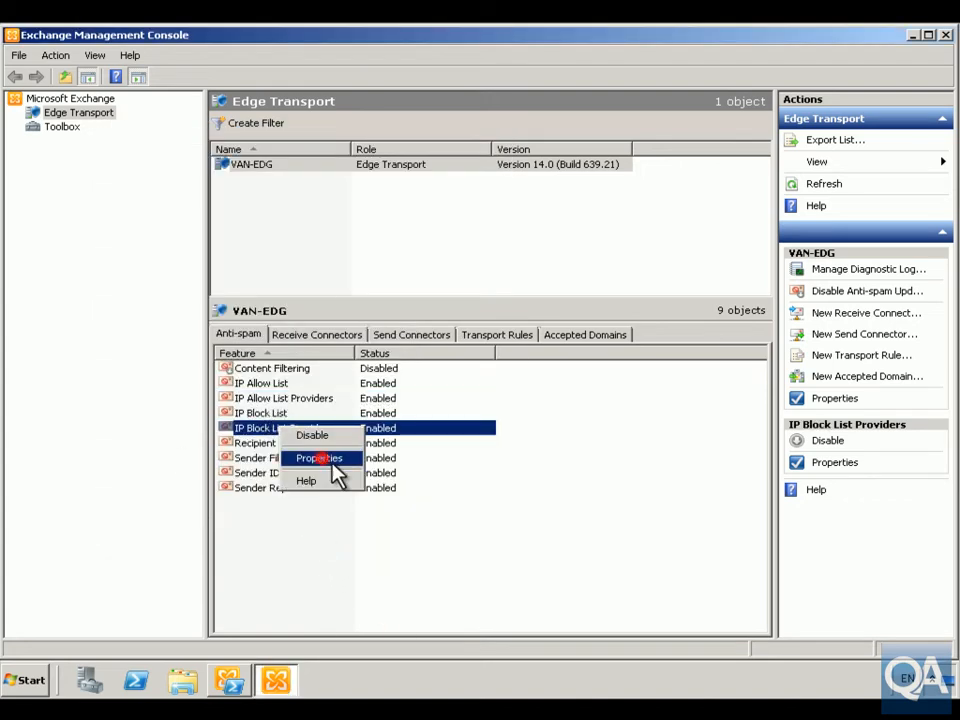
left_click(322, 457)
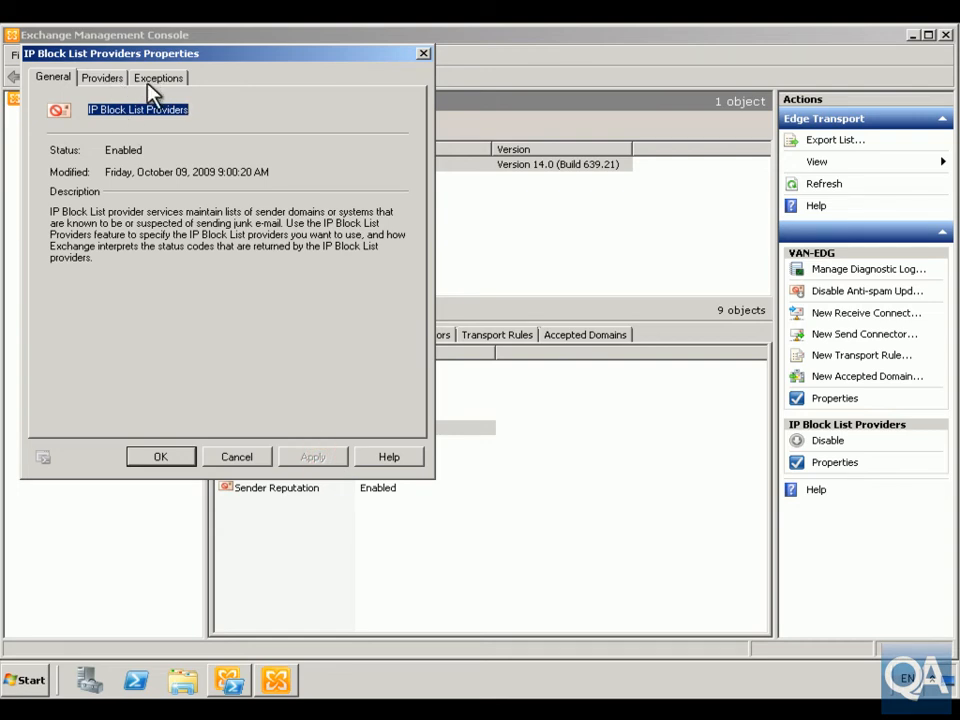
left_click(190, 461)
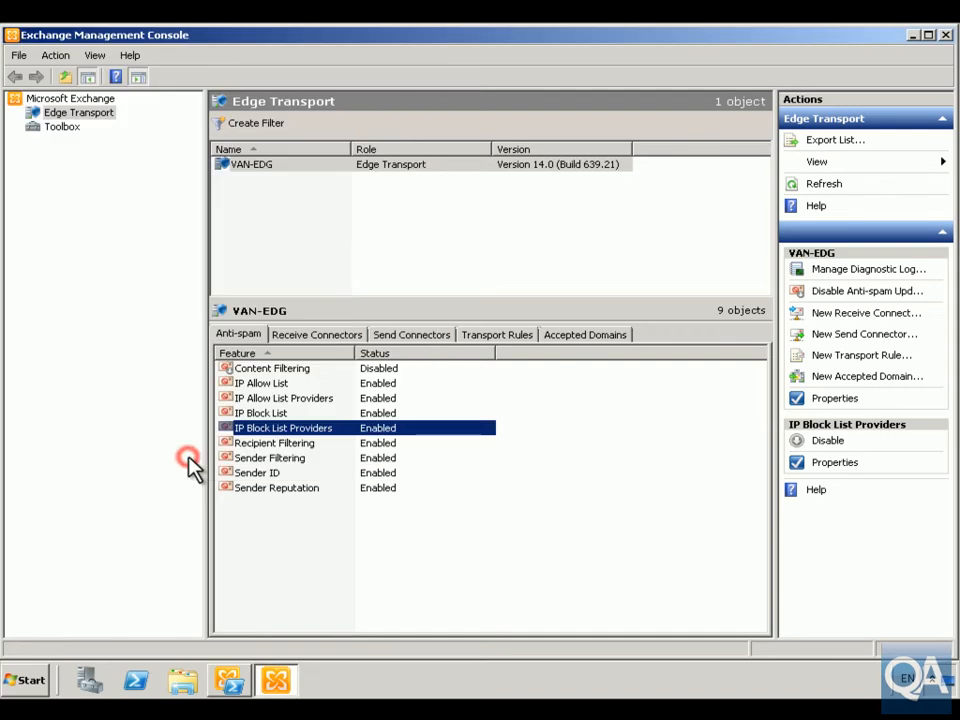
- Examine the blocked recipients settings of the Recipient Filtering feature
double_click(296, 447)
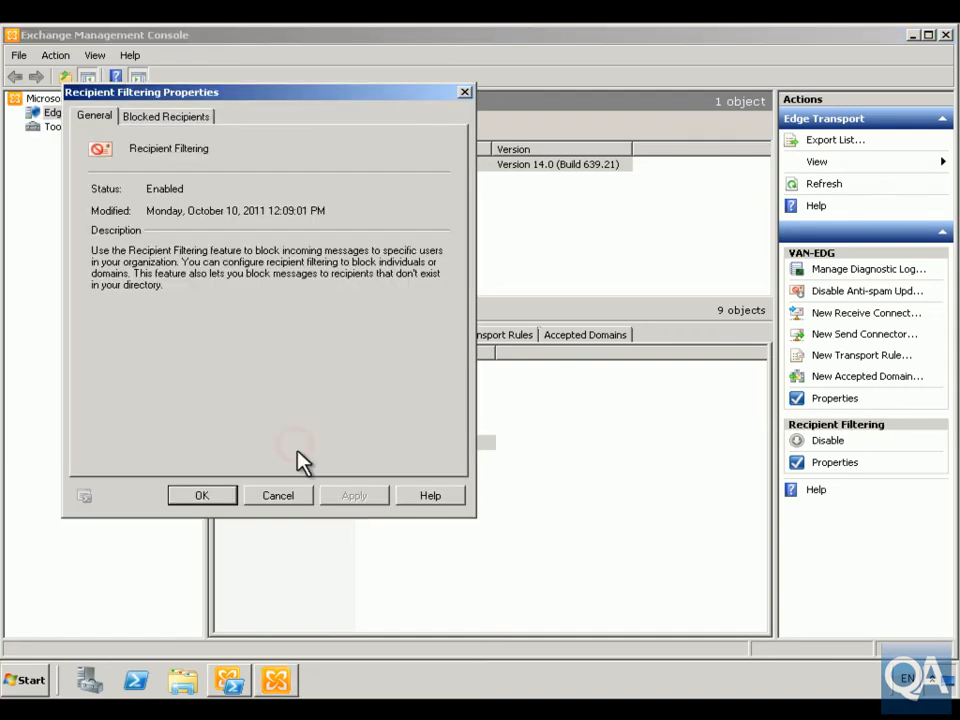
left_click(188, 118)
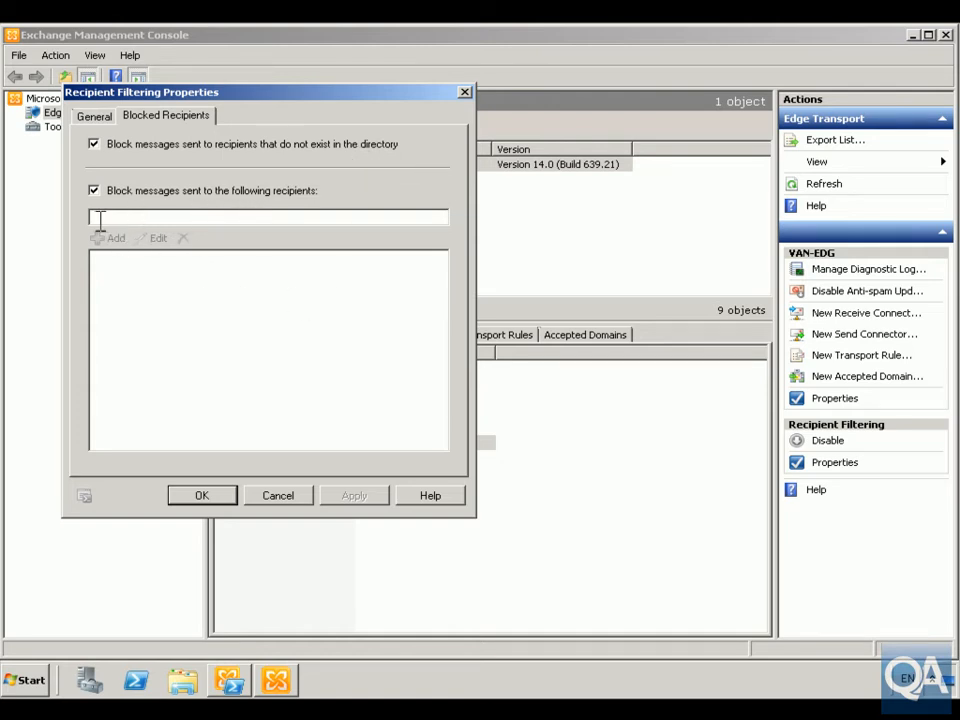
left_click(264, 496)
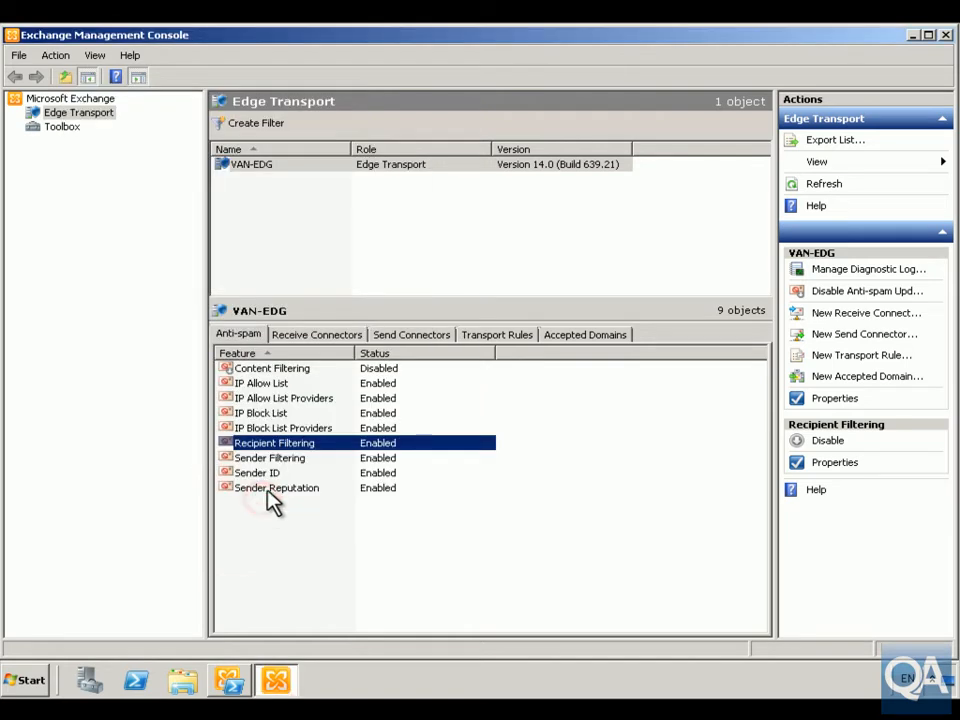
- Review the Sender Filtering feature's blocked senders and the action taken on their messages
double_click(264, 460)
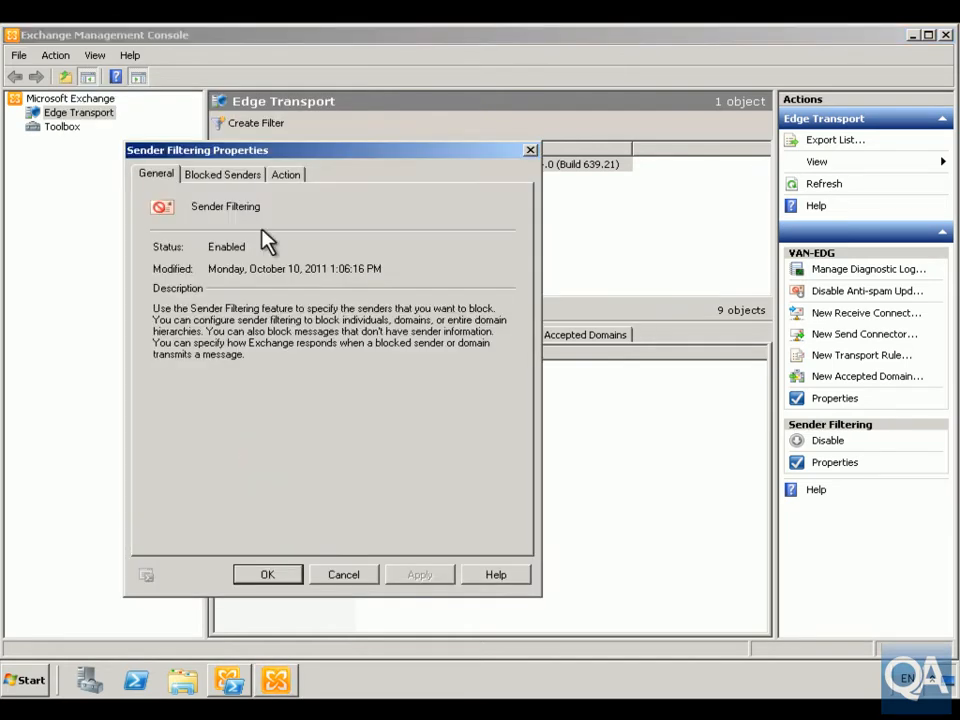
left_click(233, 174)
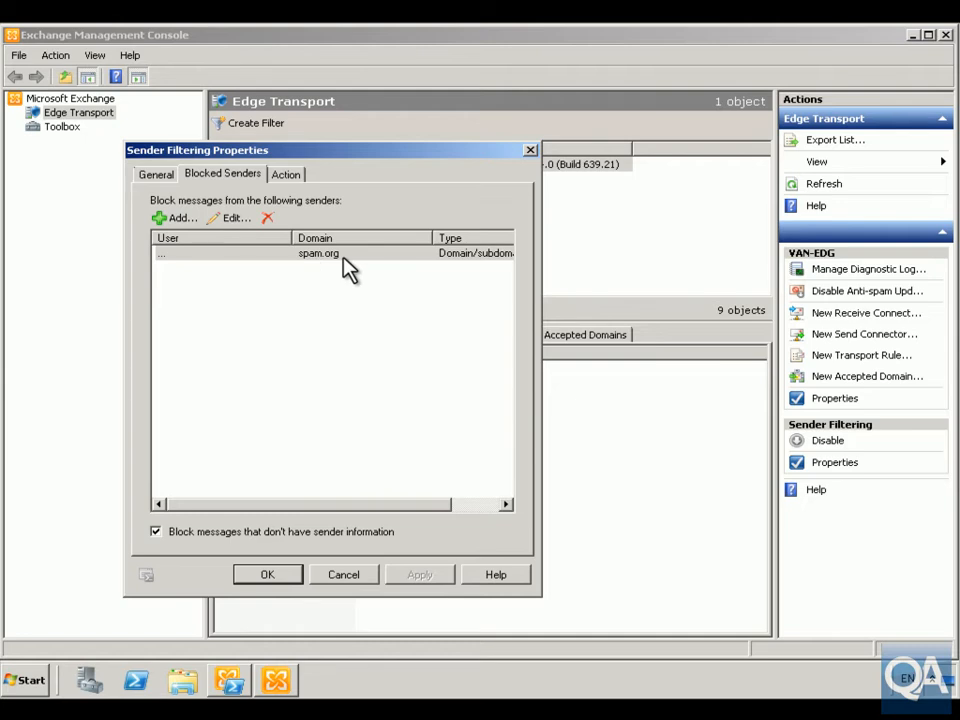
mouse_move(379, 506)
left_mouse_down()
mouse_move(428, 514)
mouse_move(377, 508)
left_mouse_up()
left_click(283, 176)
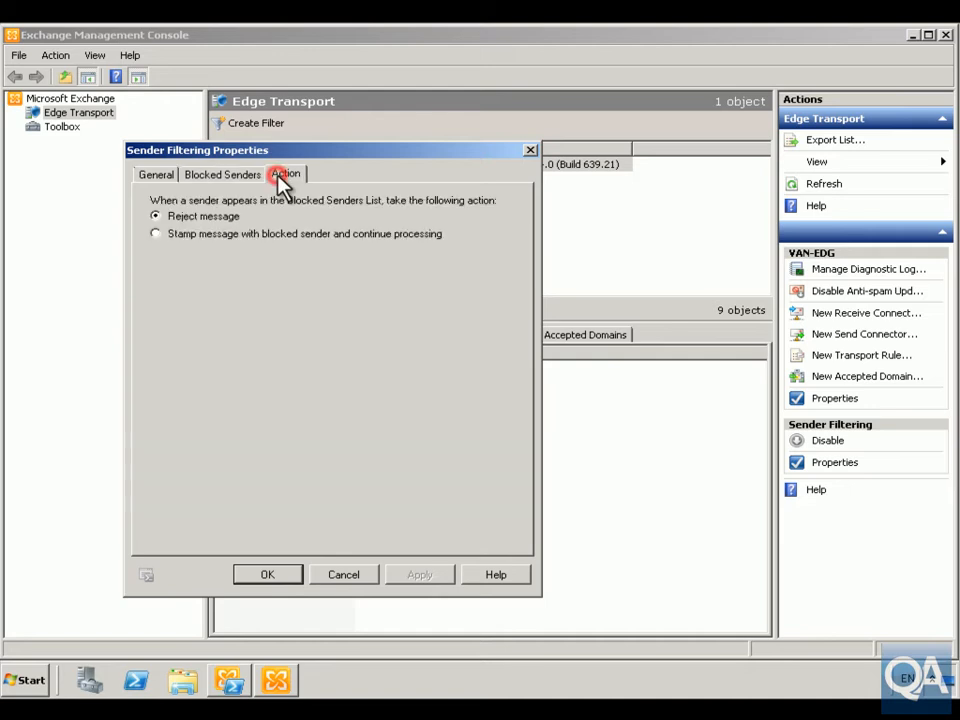
left_click(283, 573)
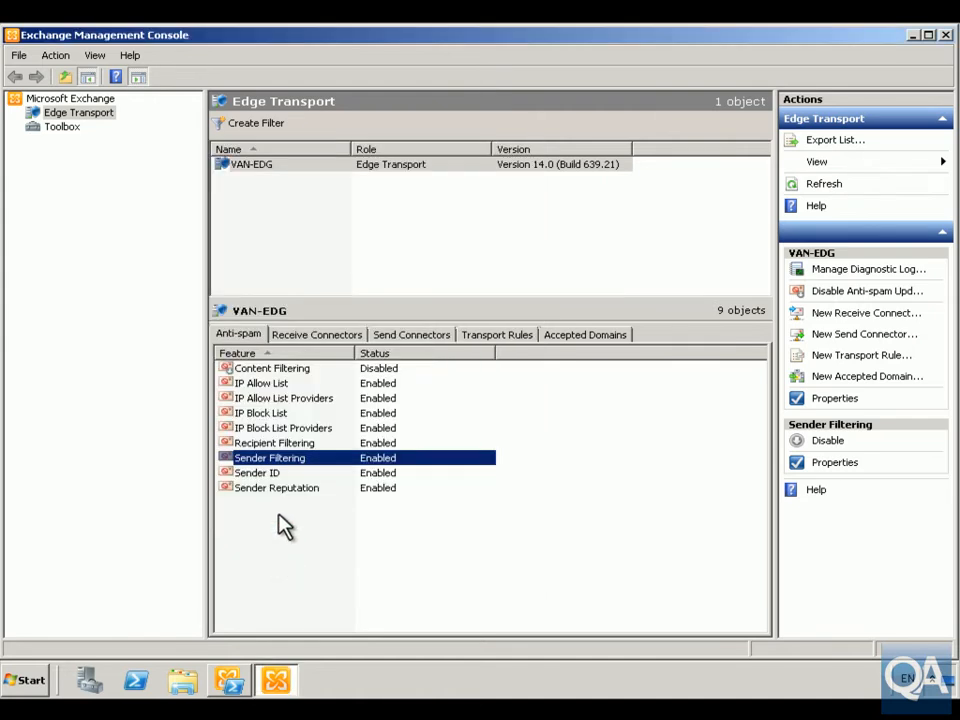
- Select the Sender ID feature, then switch to DNS Manager and open the Adatum.com forward lookup zone
left_click(265, 473)
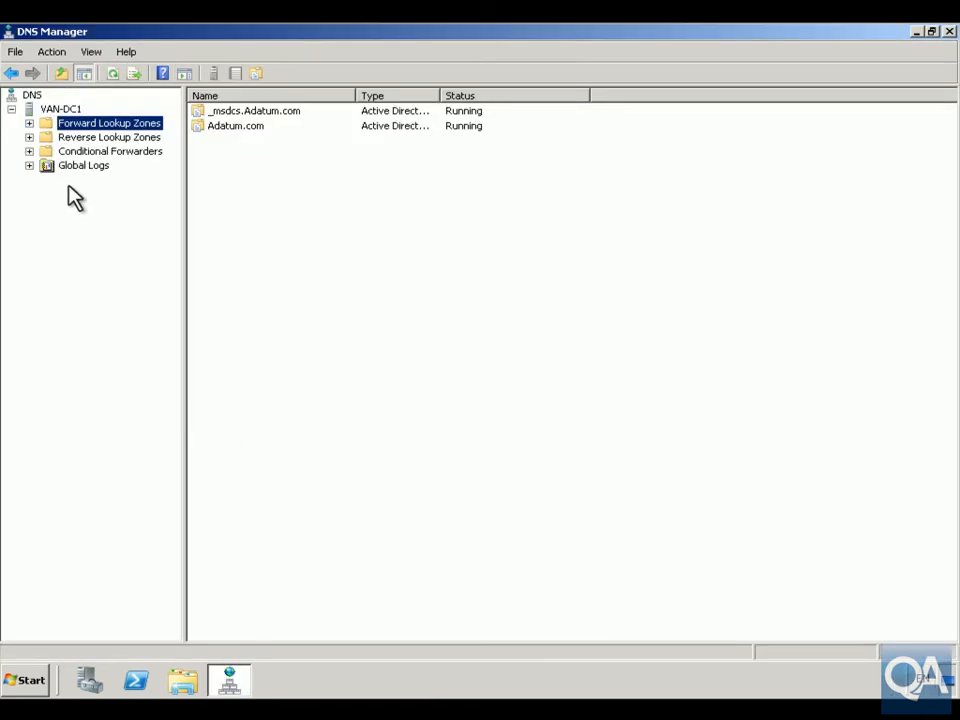
left_click(29, 123)
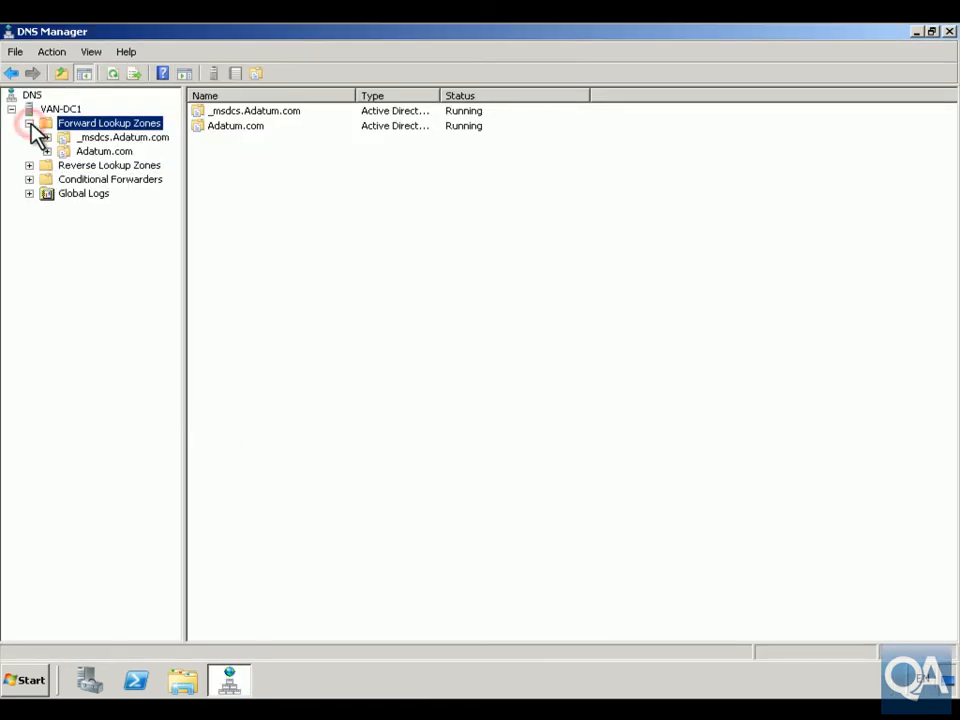
left_click(92, 151)
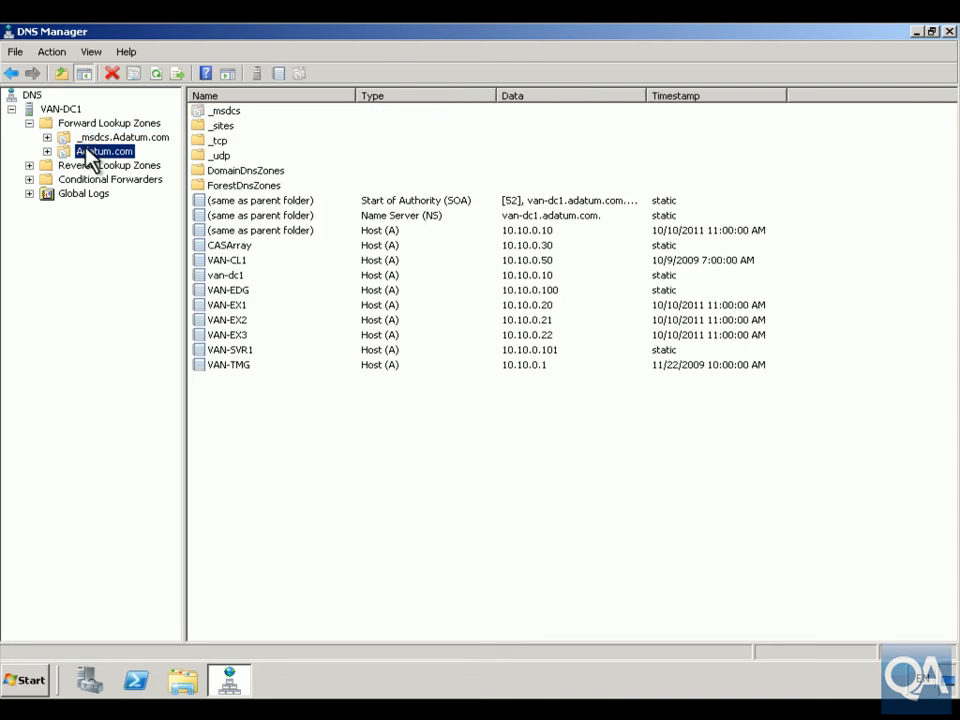
- Start a new Text (TXT) resource record in the Adatum.com zone
right_click(87, 149)
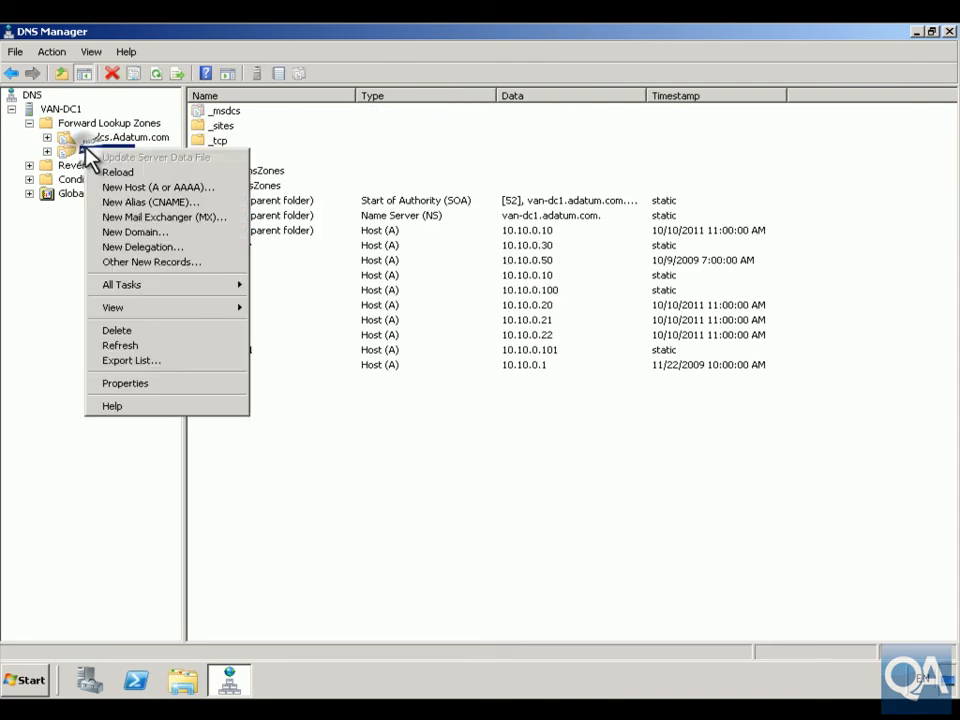
left_click(142, 258)
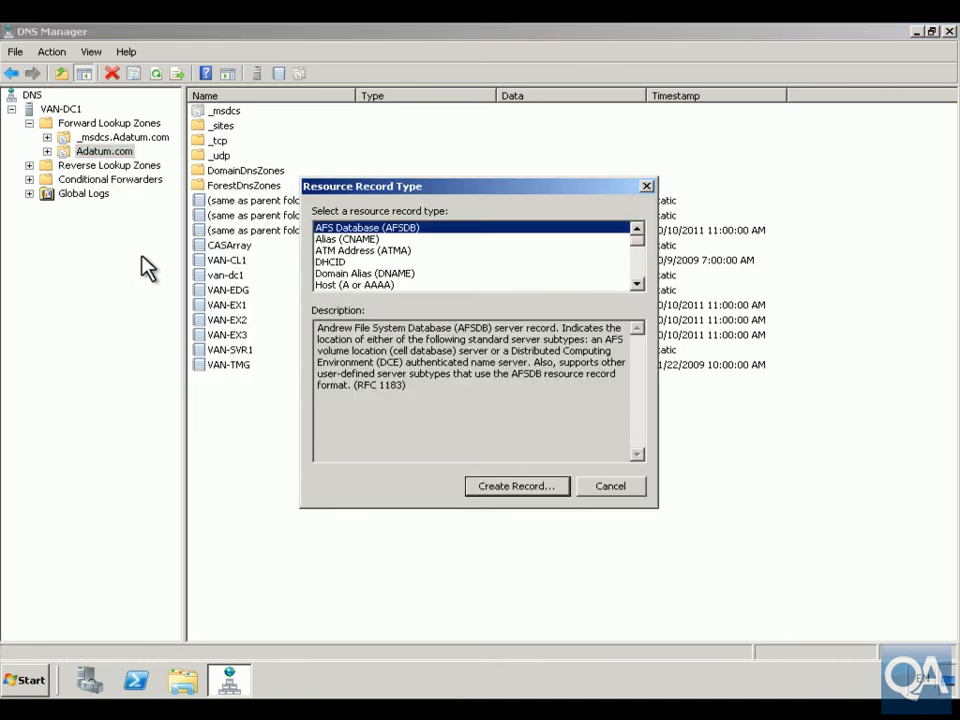
left_click(636, 283)
left_click(636, 283)
left_click(636, 283)
double_click(636, 283)
double_click(636, 283)
triple_click(636, 283)
double_click(636, 283)
triple_click(636, 283)
left_click(636, 283)
left_click(636, 283)
left_click(352, 273)
left_click(496, 490)
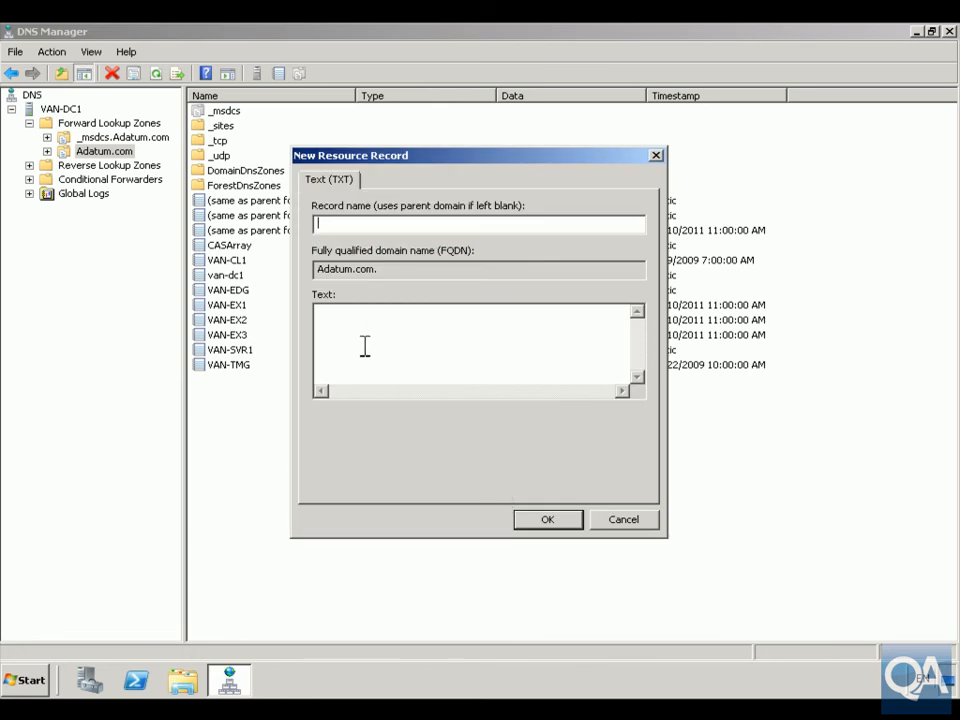
- Create the TXT record with the text "v=spf1 ip4 10.10.0.40 -all:" and the record name left blank
left_click(344, 321)
type("v=spf1 ip4:")
key("BackSpace")
type("-all")
left_click(370, 314)
type("10.10.0.40")
left_click(556, 526)
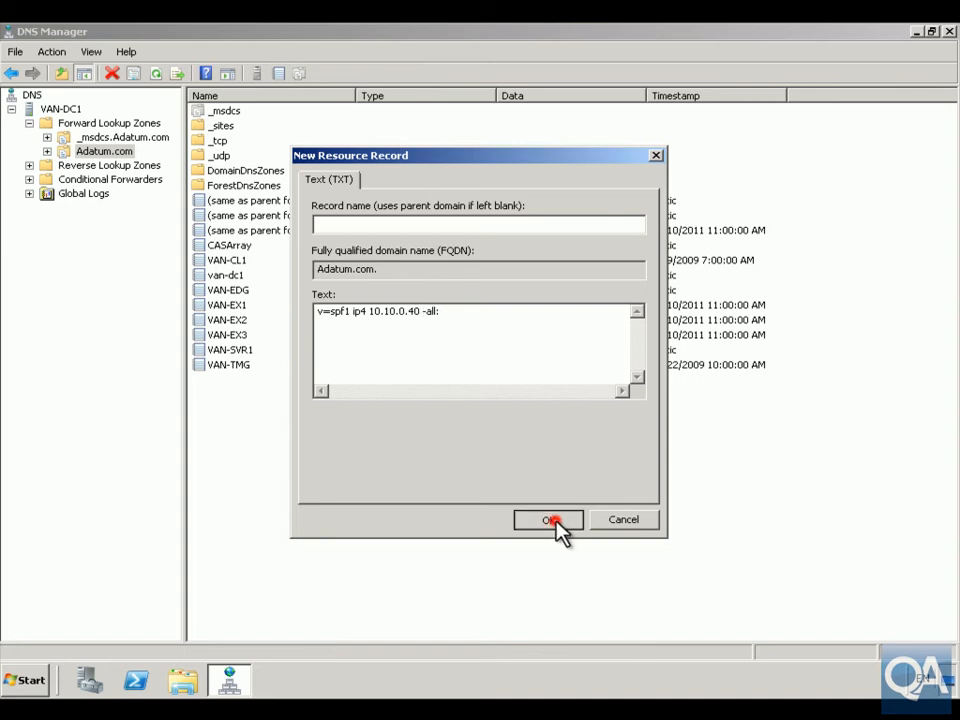
left_click(613, 497)
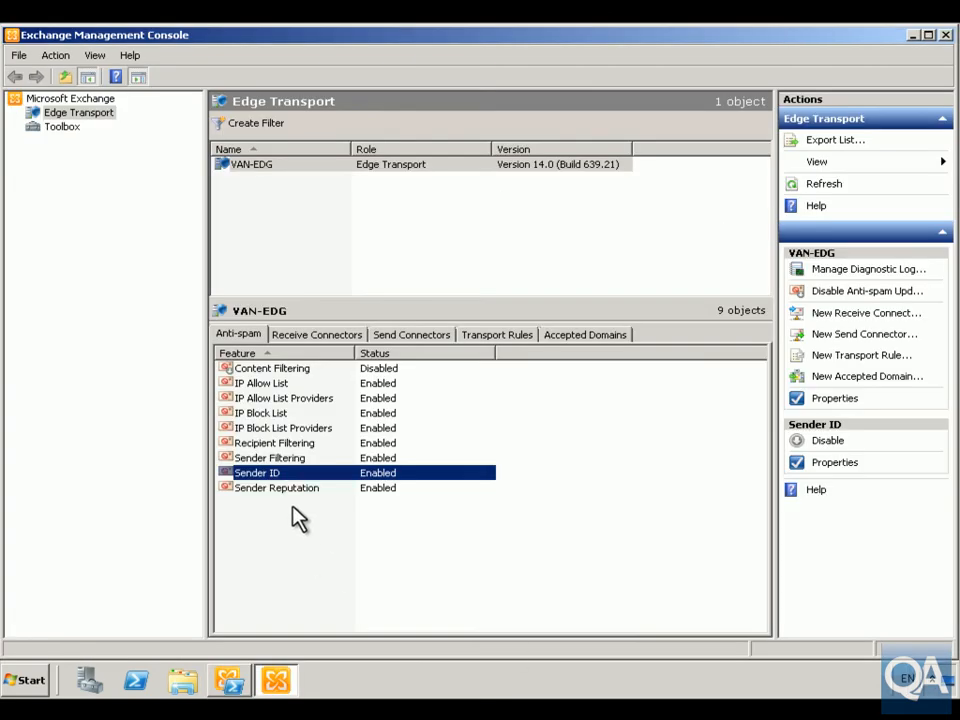
- Review the action that the Sender ID feature takes when a message fails the Sender ID check
right_click(272, 475)
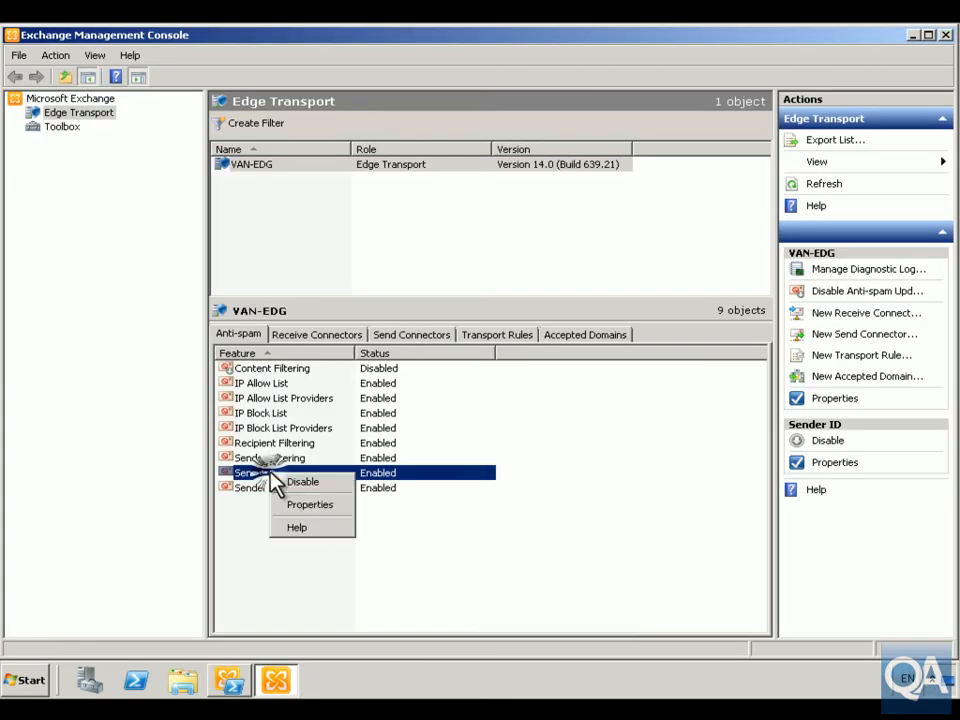
left_click(304, 503)
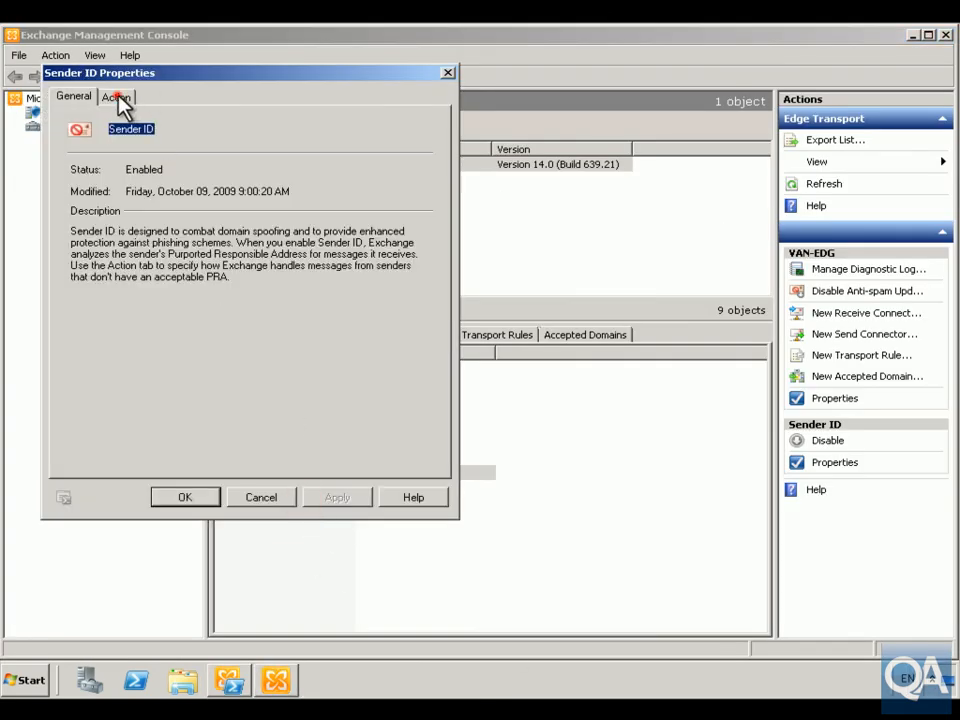
left_click(119, 98)
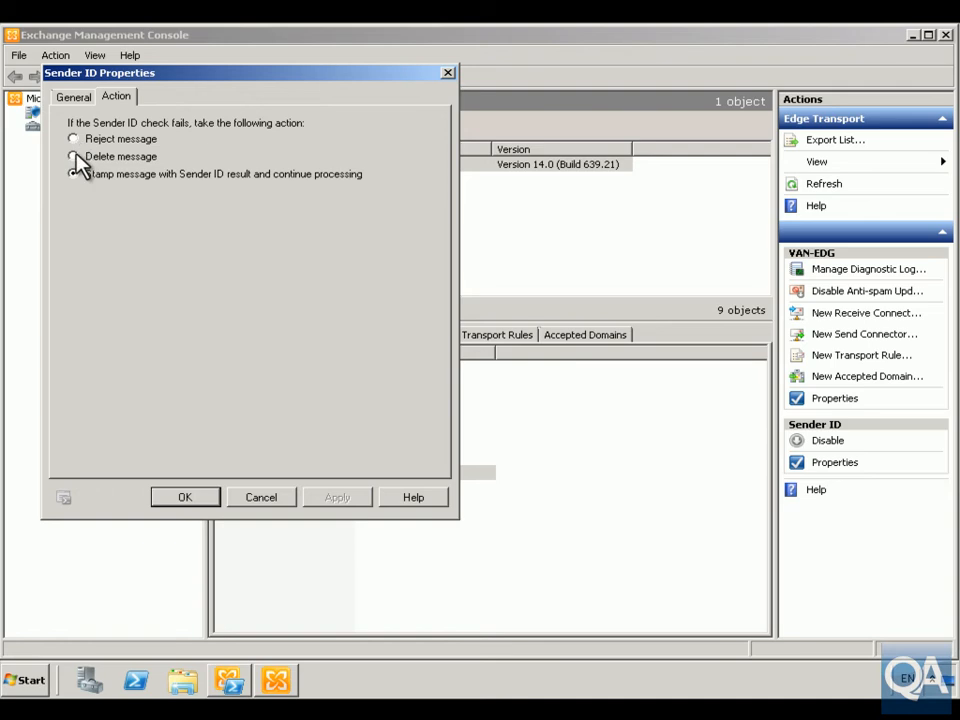
left_click(187, 499)
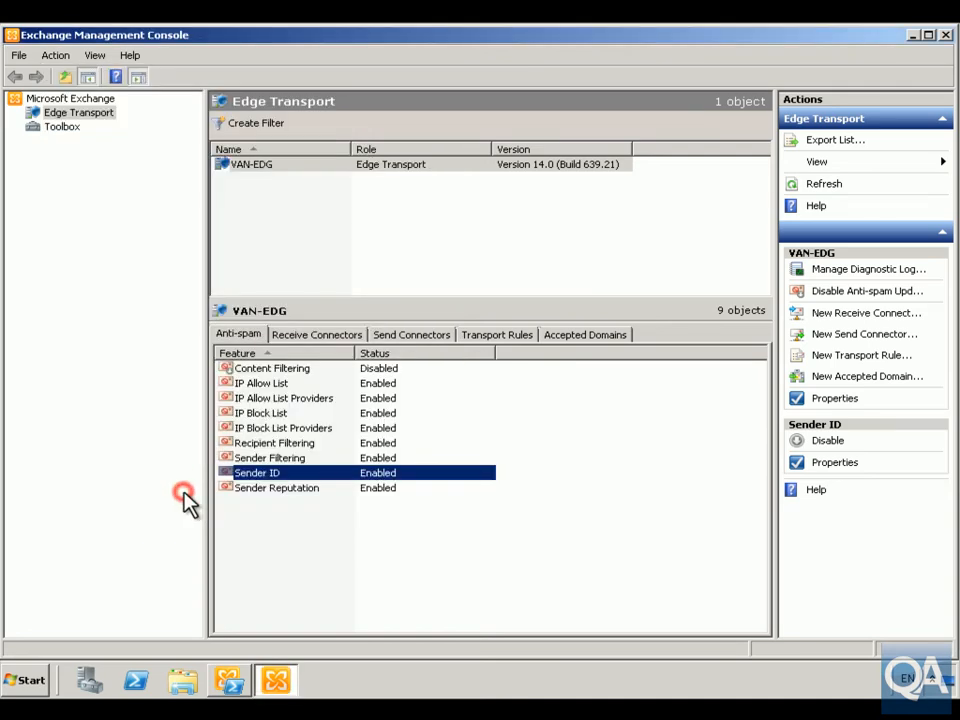
- Review the Sender Reputation feature's description, open proxy test setting, block threshold and IP block duration
left_click(251, 490)
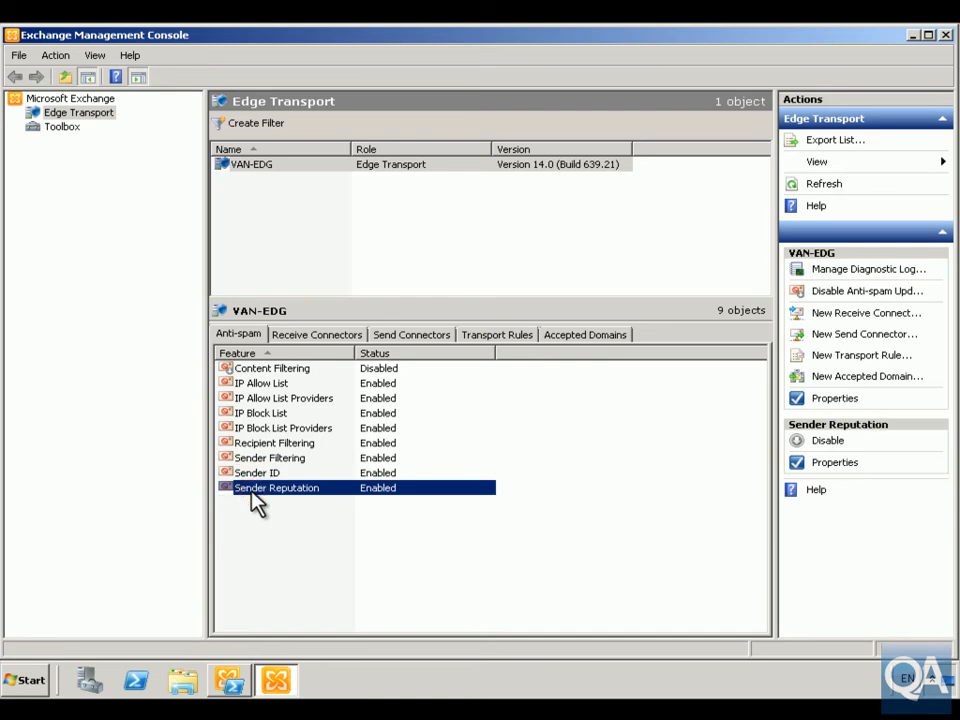
right_click(251, 491)
left_click(279, 521)
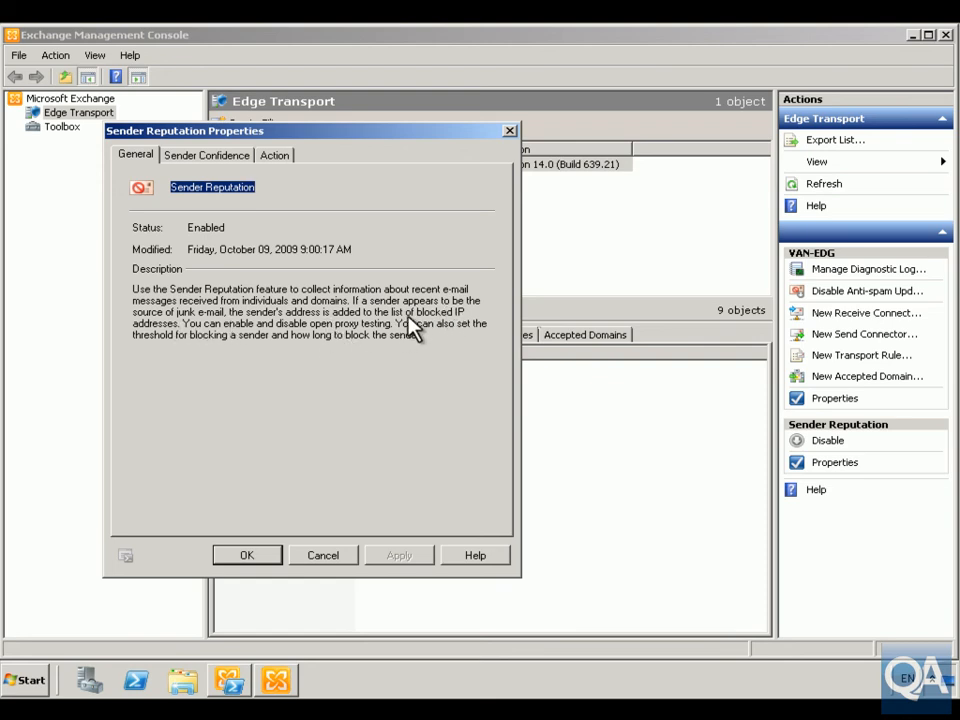
left_click(196, 156)
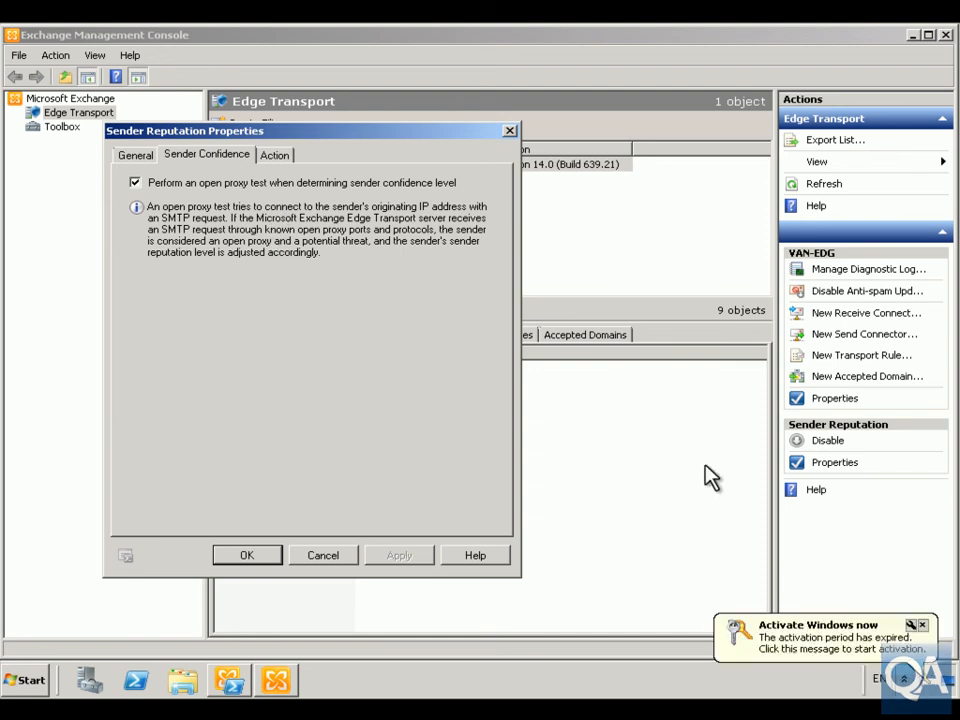
left_click(922, 625)
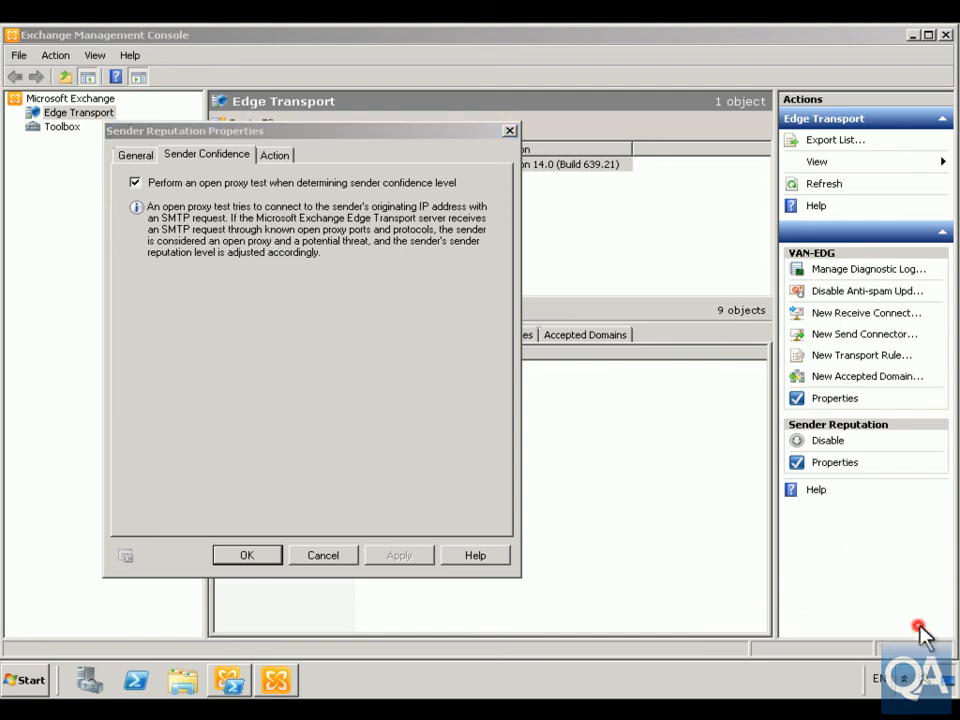
left_click(286, 160)
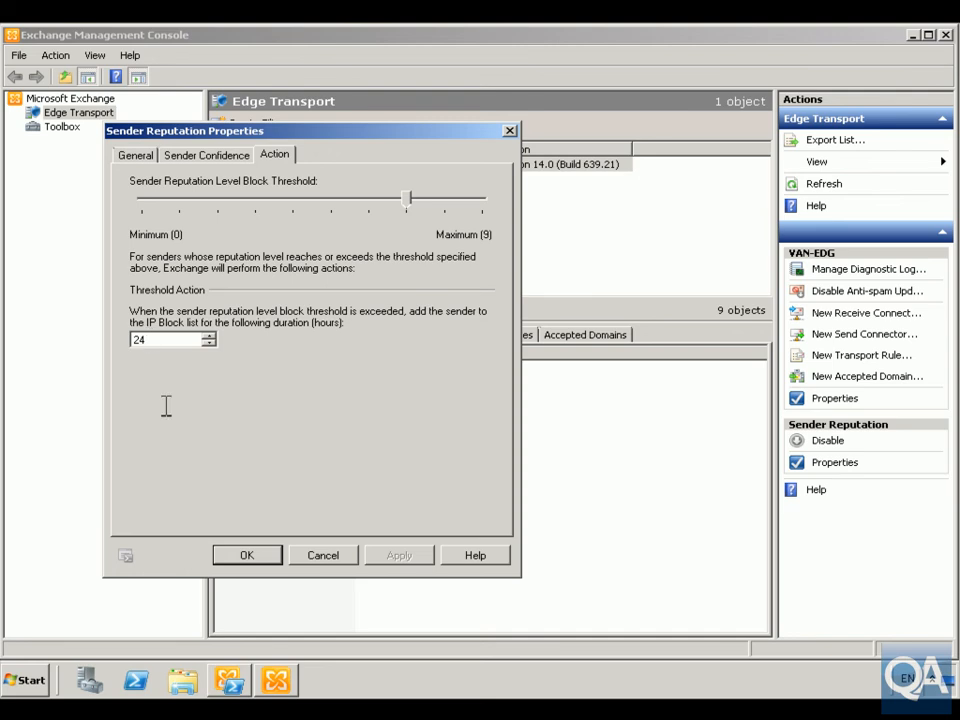
left_click(242, 553)
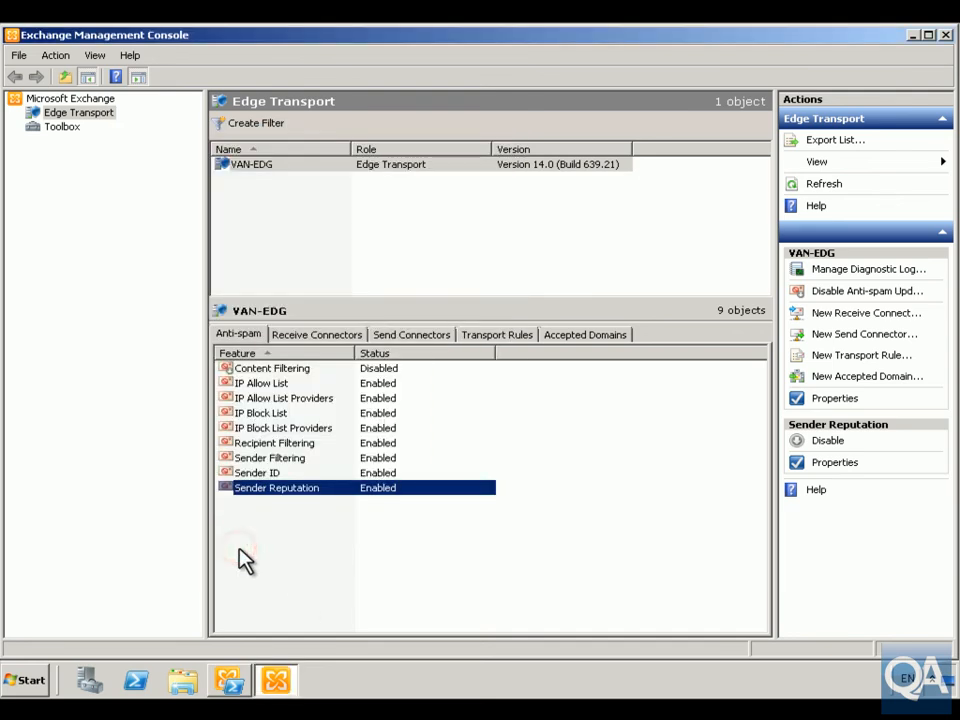
- Add "QA" to the Content Filtering feature's custom words whose messages are allowed
left_click(273, 368)
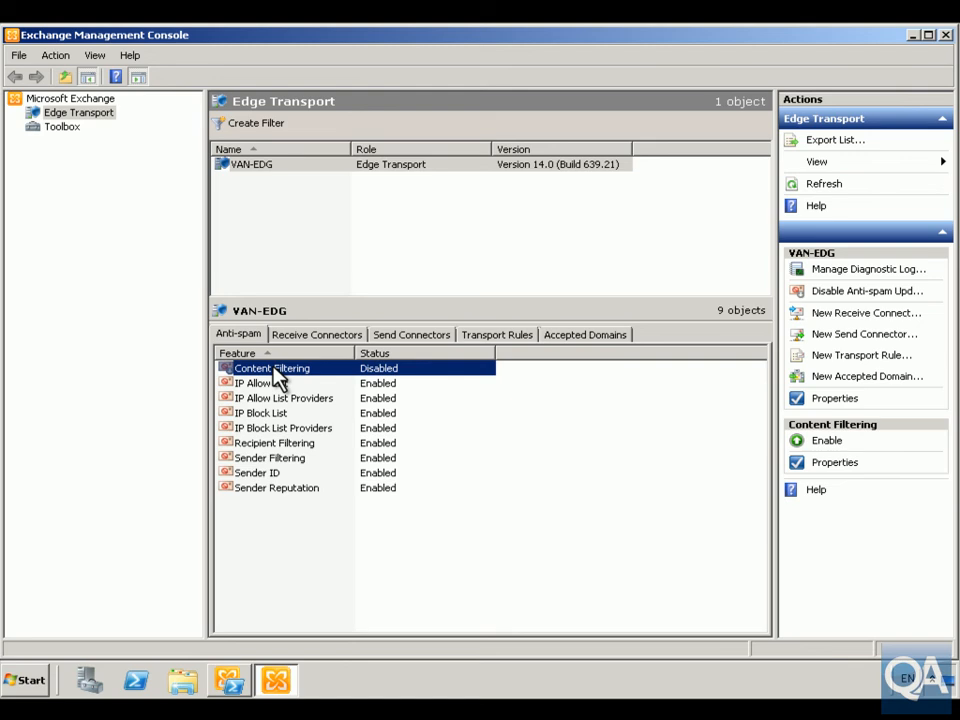
right_click(272, 370)
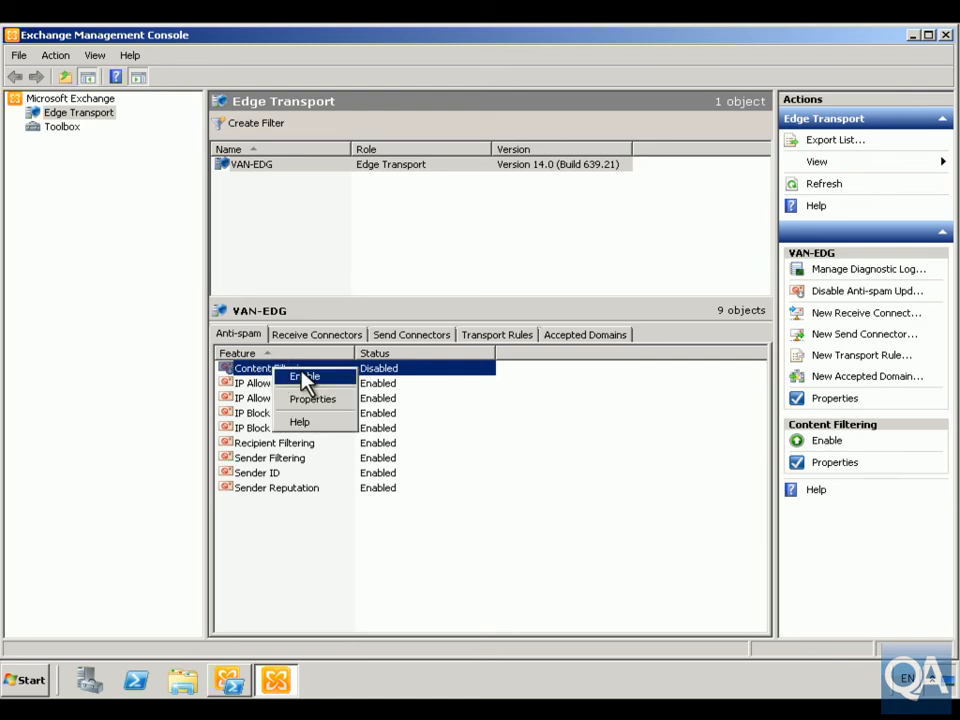
left_click(306, 400)
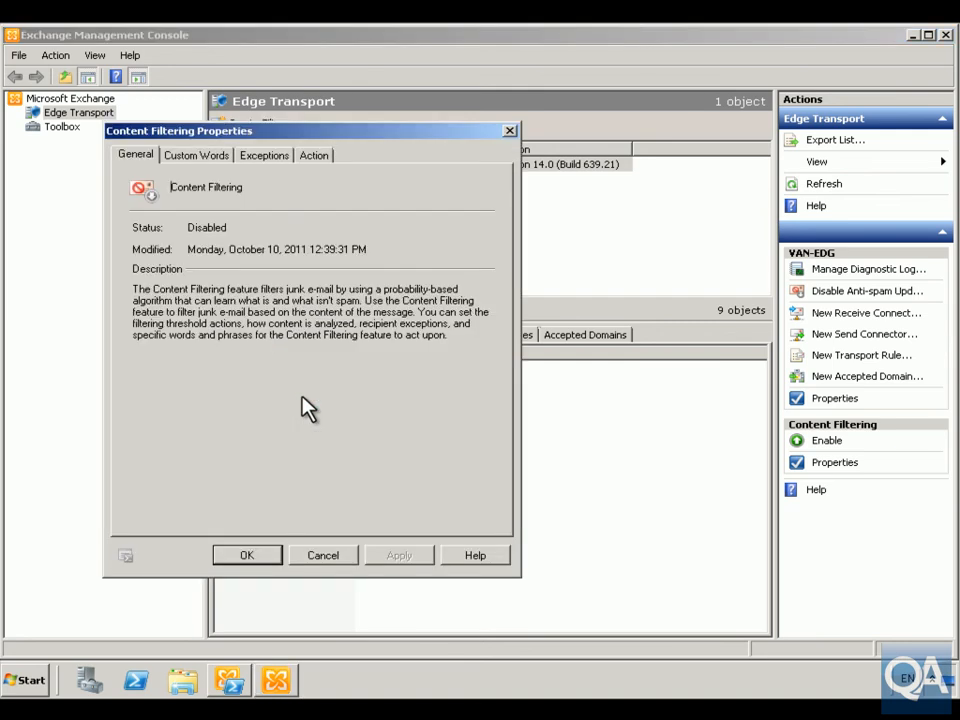
left_click(196, 156)
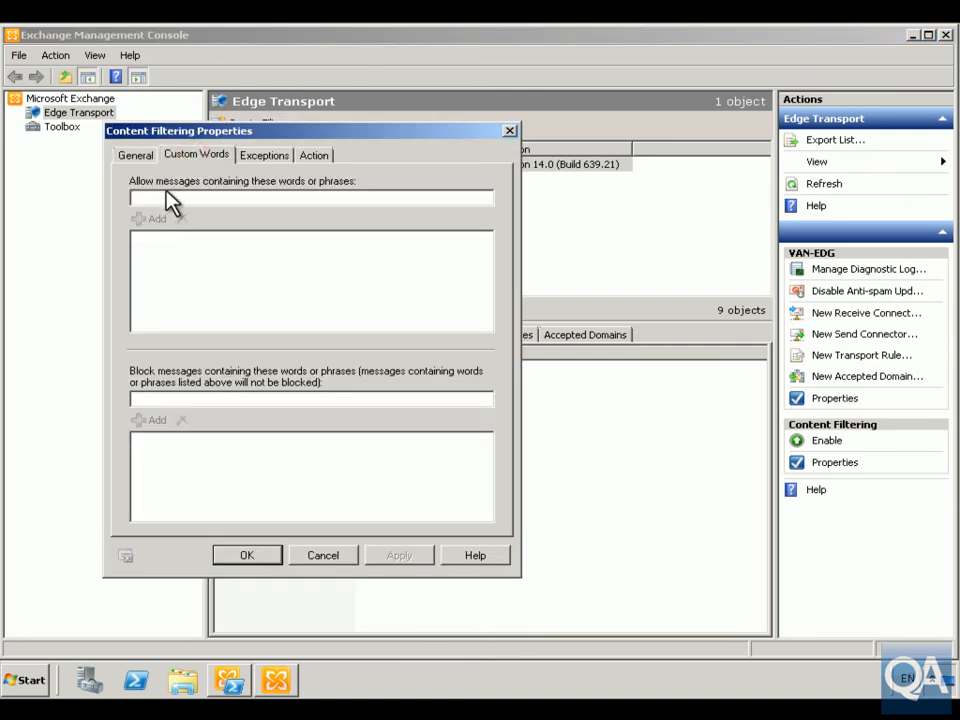
left_click(338, 200)
type("QA")
left_click(140, 219)
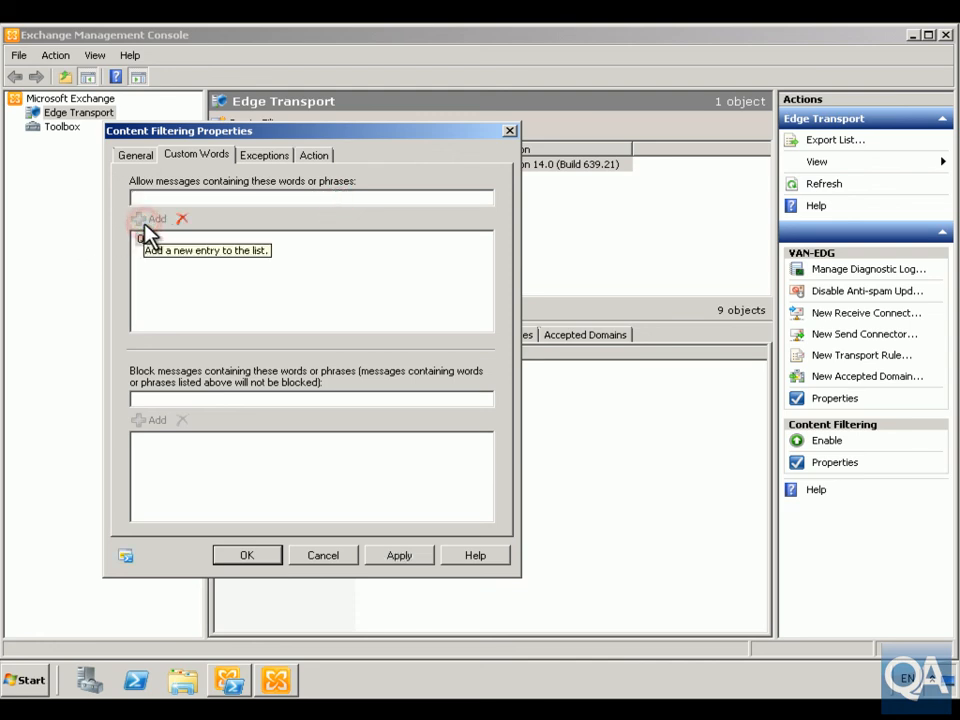
- Add "Mortgage" to the Content Filtering words whose messages are blocked, and save the properties
left_click(170, 399)
type("M")
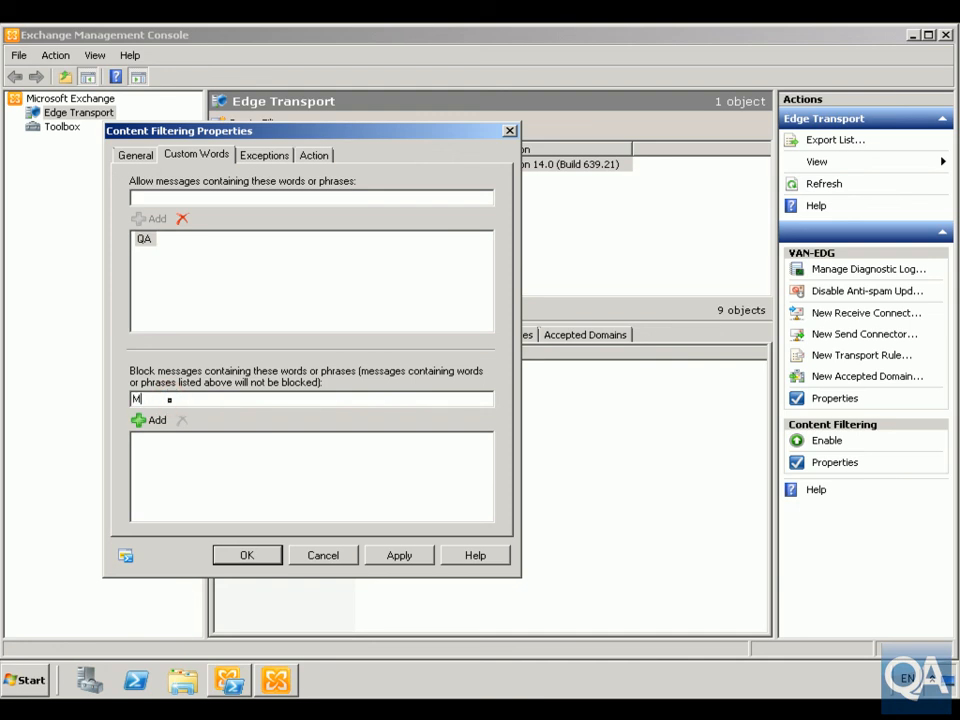
type("ortgage")
left_click(158, 421)
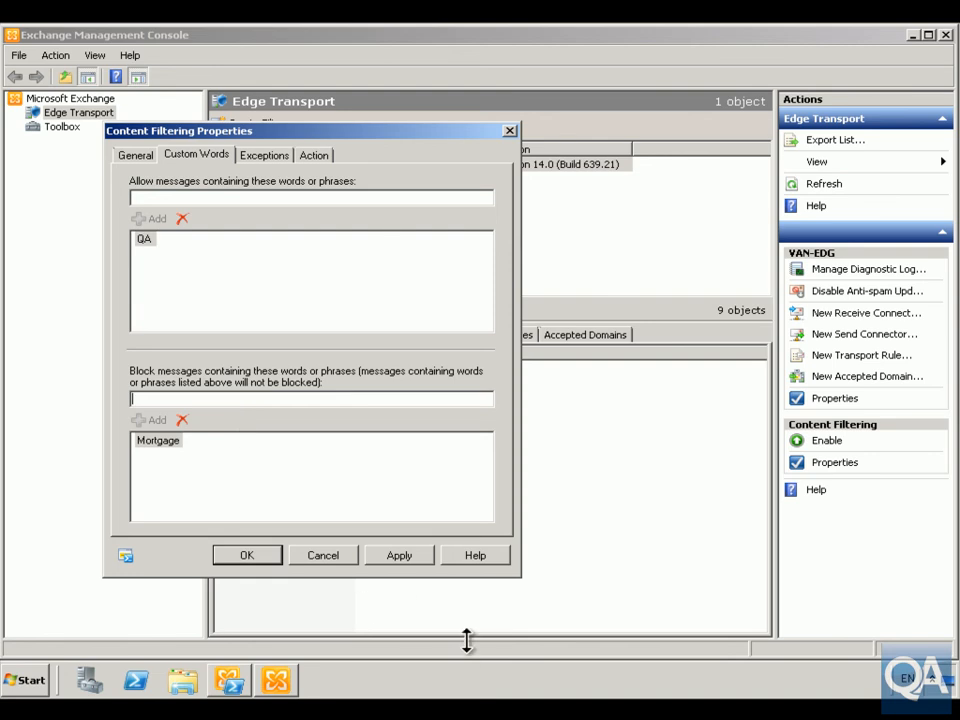
left_click(272, 556)
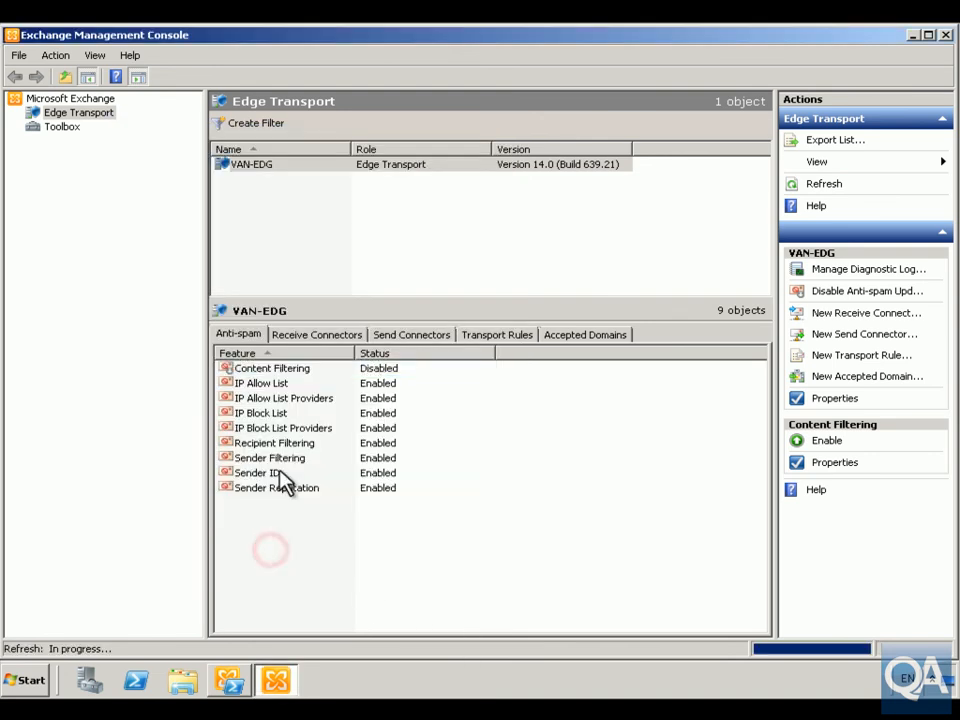
- Enable the Content Filtering feature on the VAN-EDG server
left_click(276, 378)
right_click(277, 377)
left_click(327, 377)
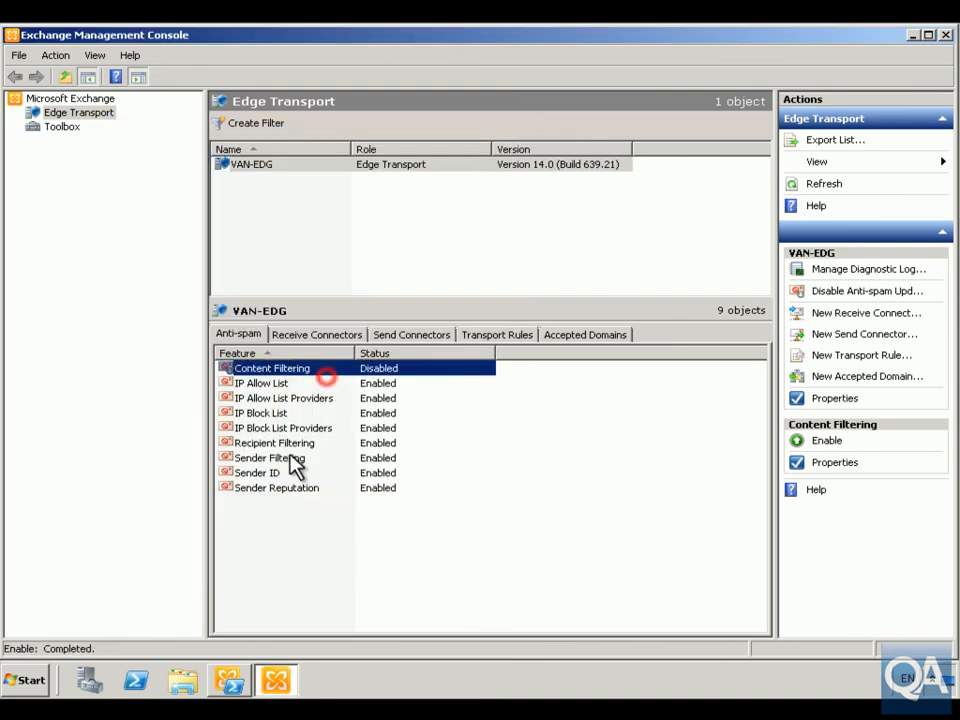
- Check the Content Filtering recipient exceptions, and enable deletion of messages with an SCL rating of 7 or higher
right_click(263, 378)
left_click(312, 404)
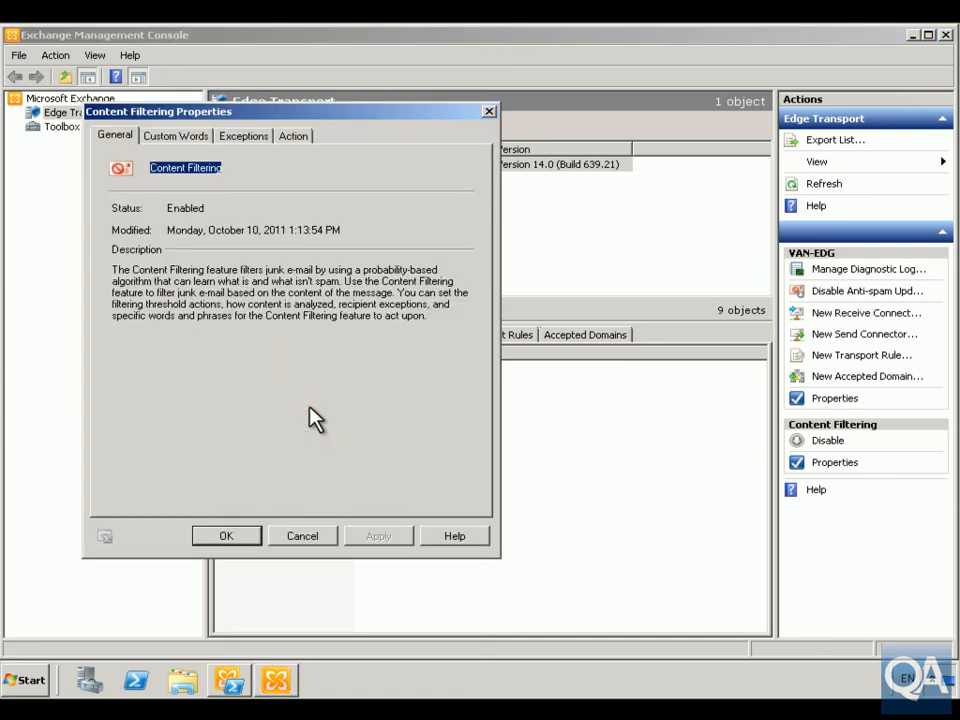
left_click(248, 137)
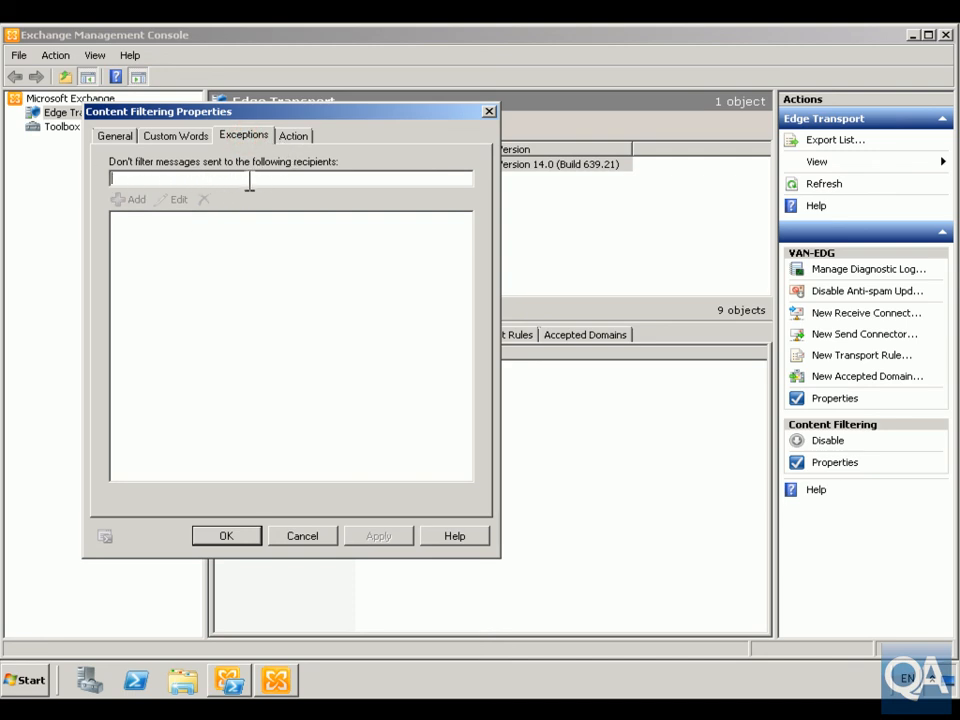
left_click(290, 140)
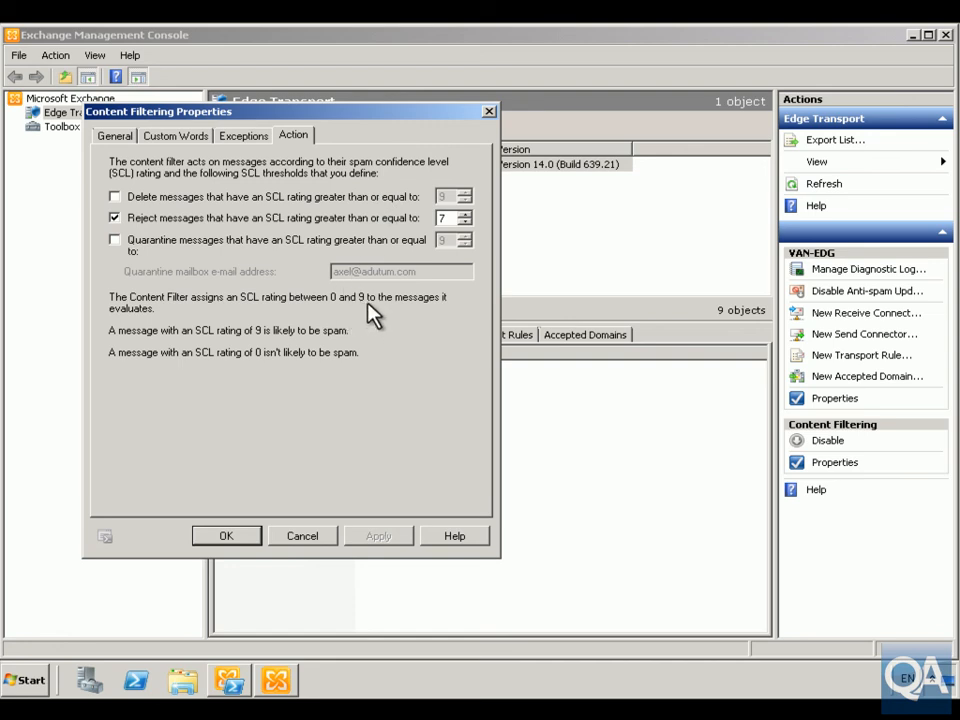
left_click(115, 197)
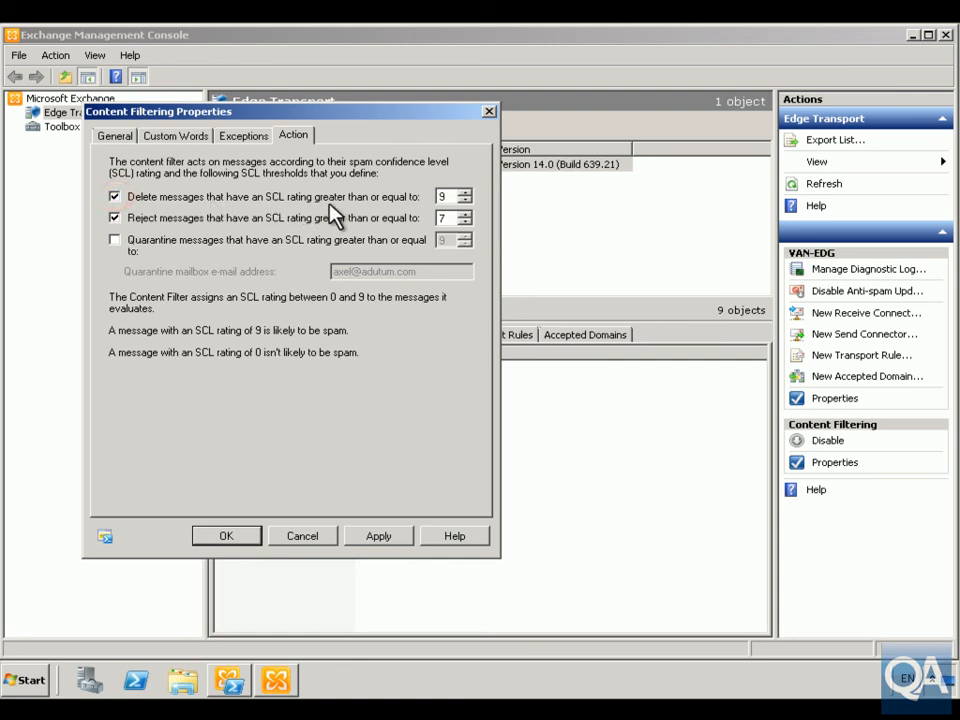
double_click(443, 197)
type("8")
- Enable quarantining of messages with an SCL rating of 6 or higher and try to save the thresholds
left_click(116, 241)
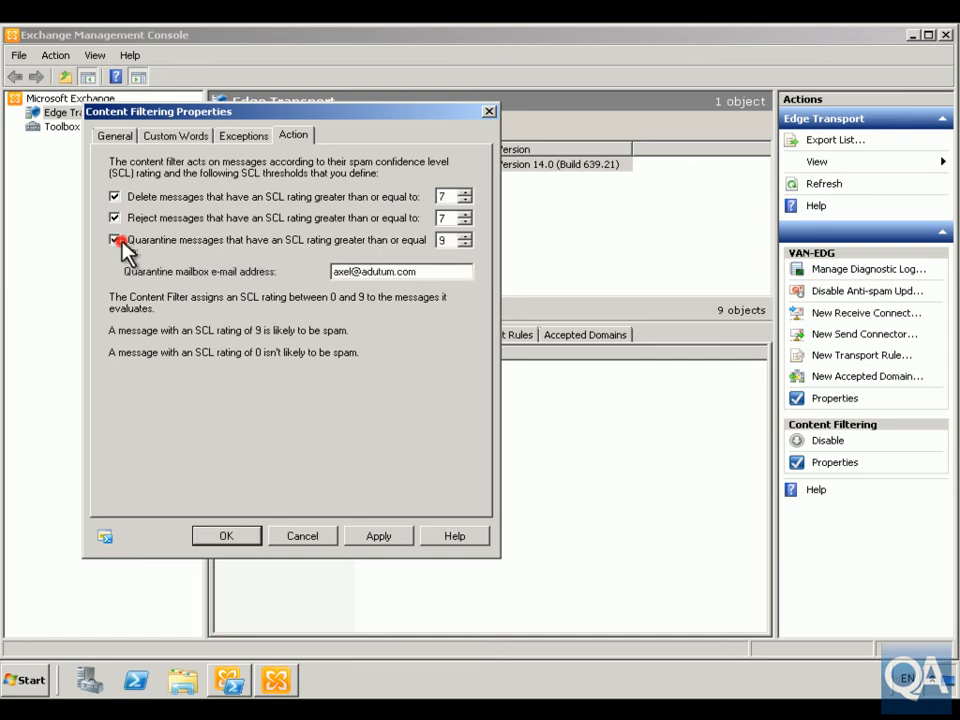
double_click(441, 240)
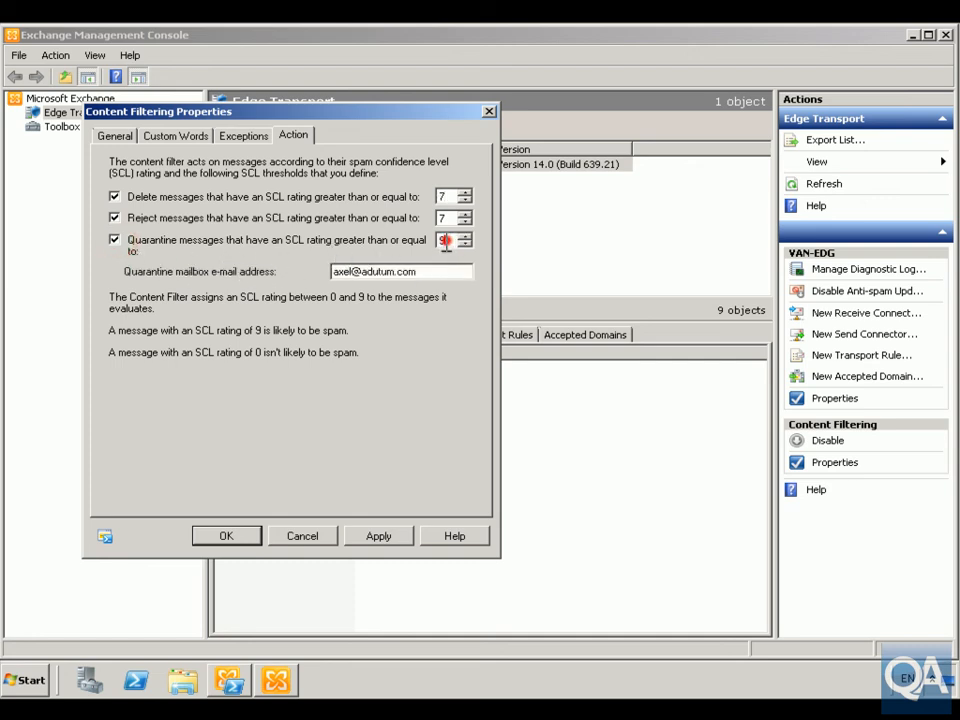
type("6")
left_click(227, 538)
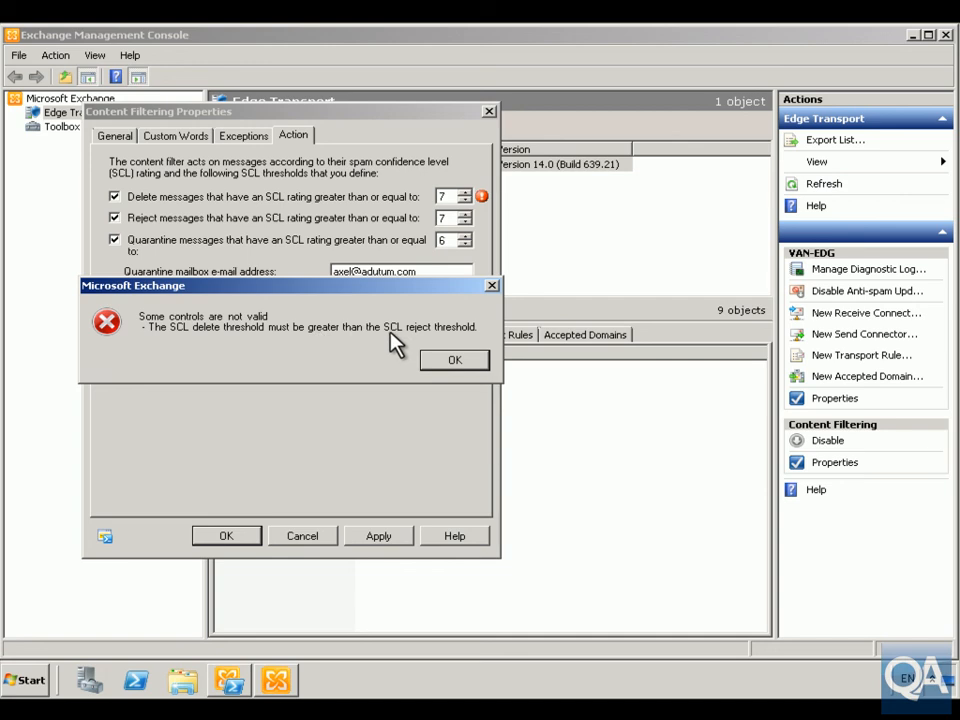
- Raise the SCL delete threshold to 8 and save the Content Filtering properties
left_click(450, 358)
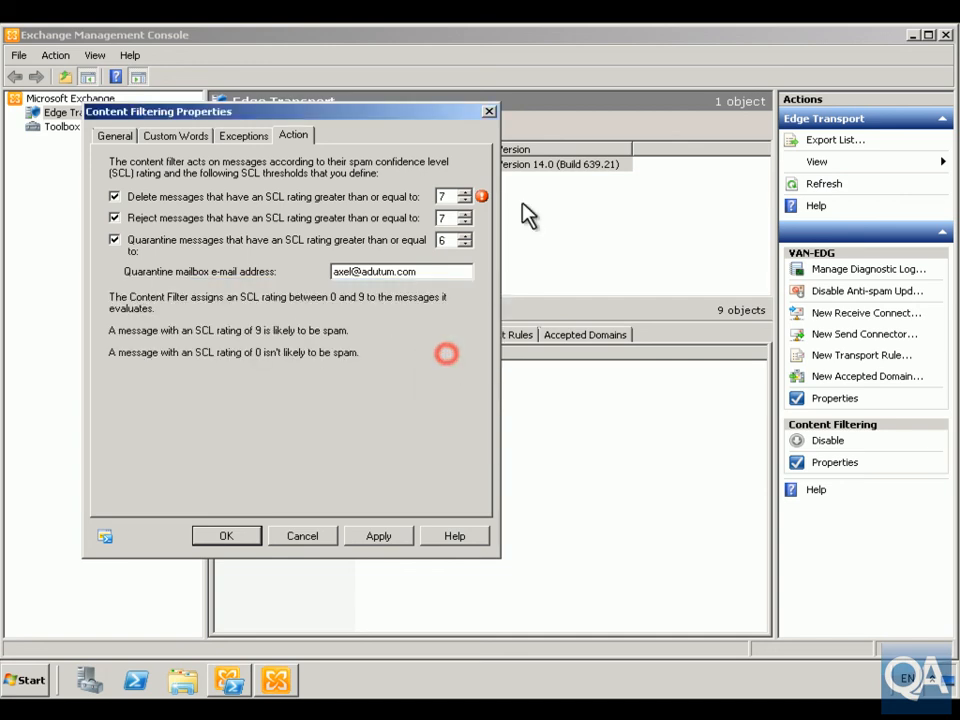
left_click(465, 192)
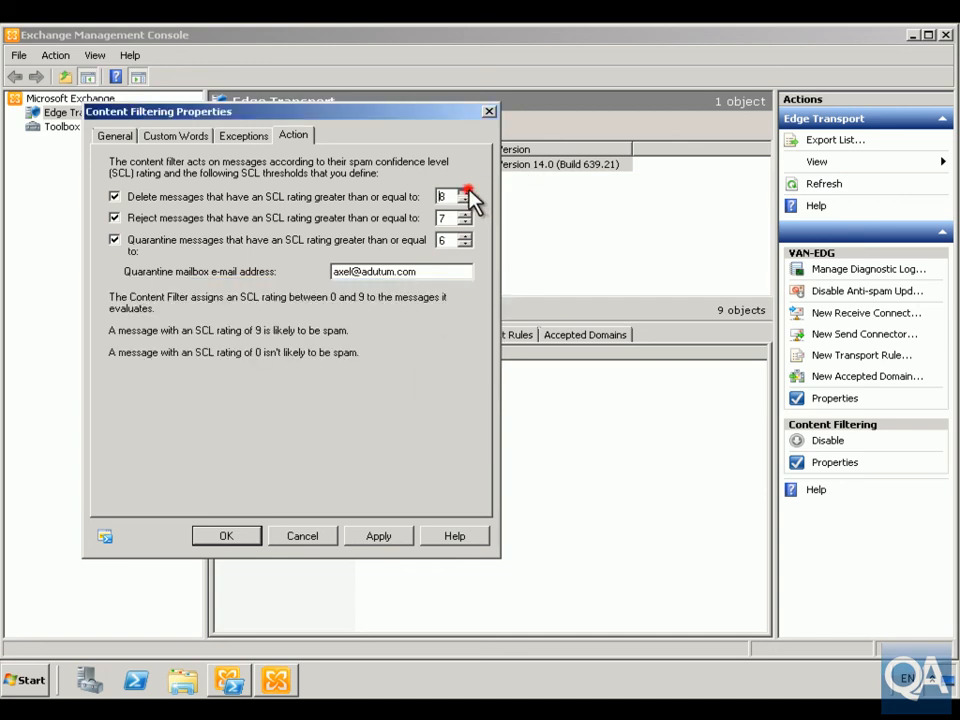
left_click(226, 537)
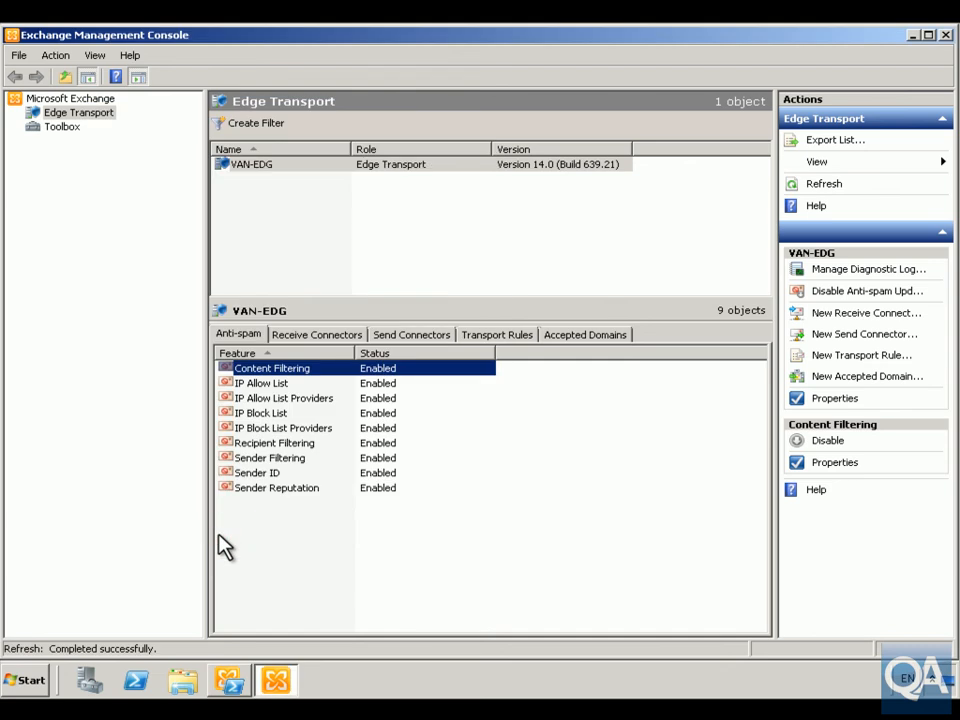